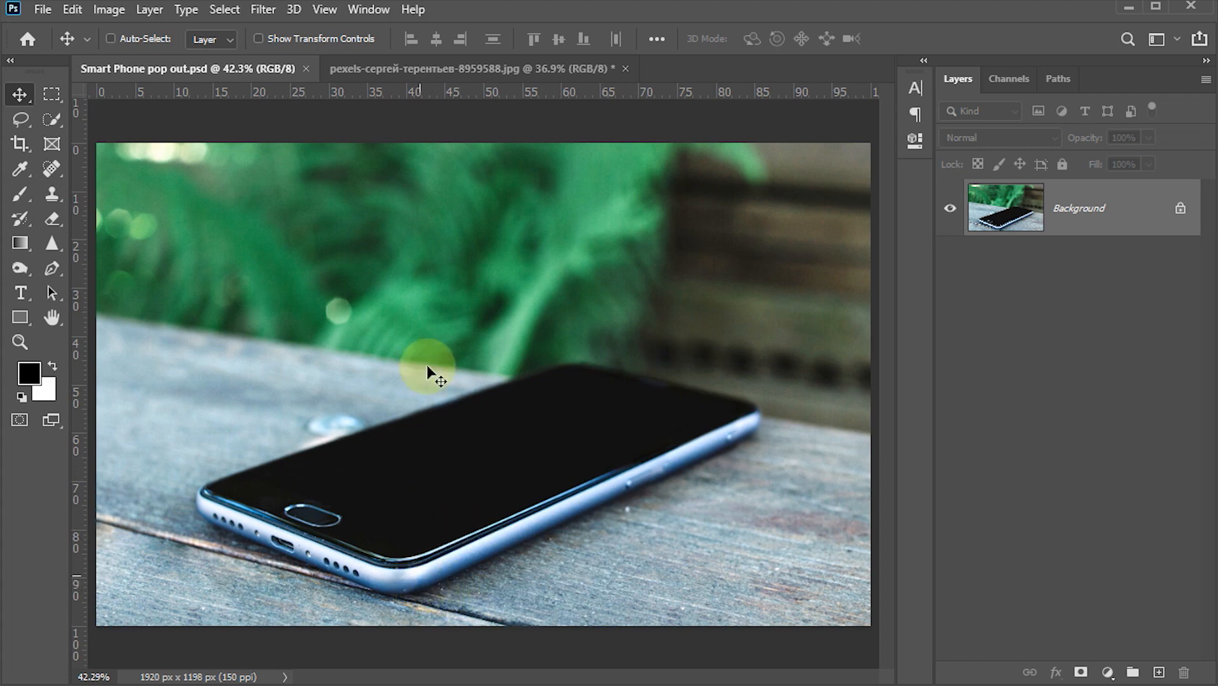
Switch to the photo of the running girl and automatically select her as the subject.
{"action": "left_click", "coordinate": [421, 69]}
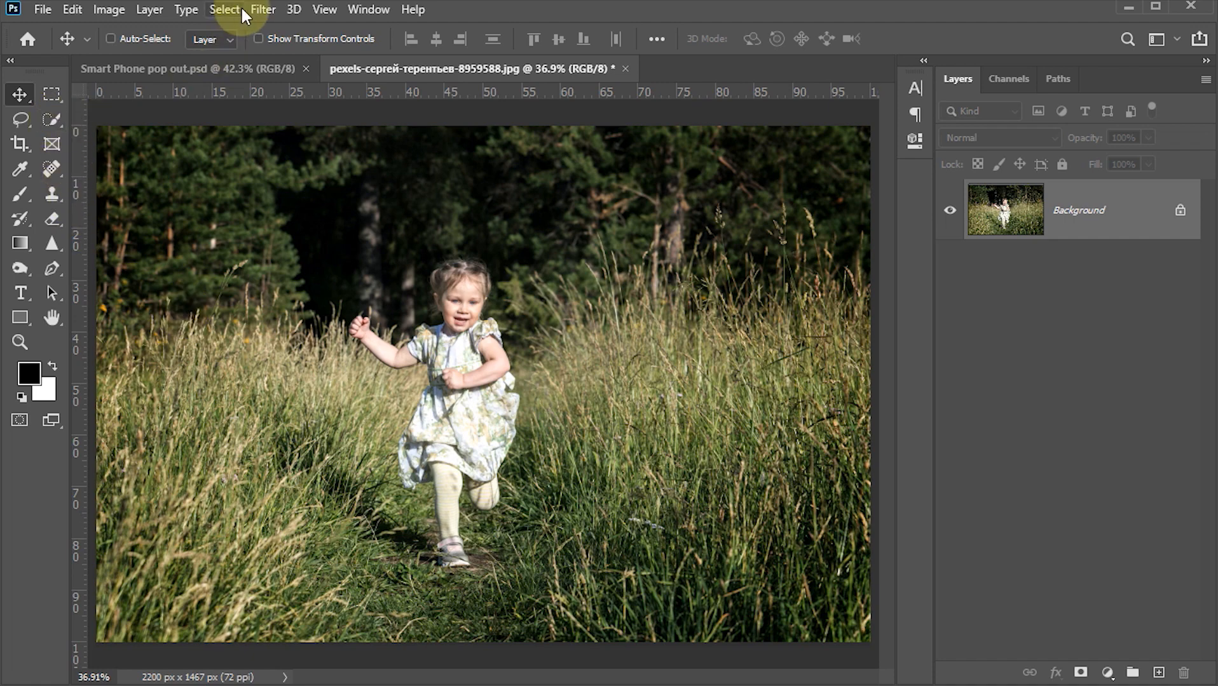
{"action": "left_click", "coordinate": [224, 9]}
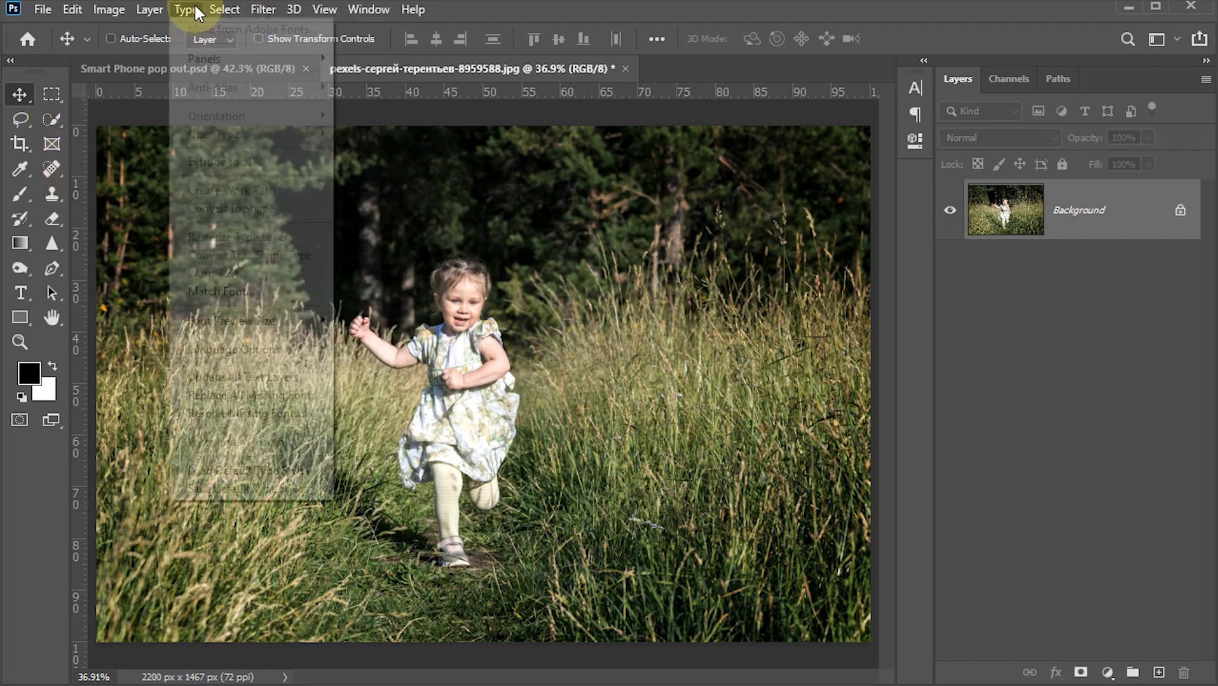
{"action": "left_click", "coordinate": [244, 231]}
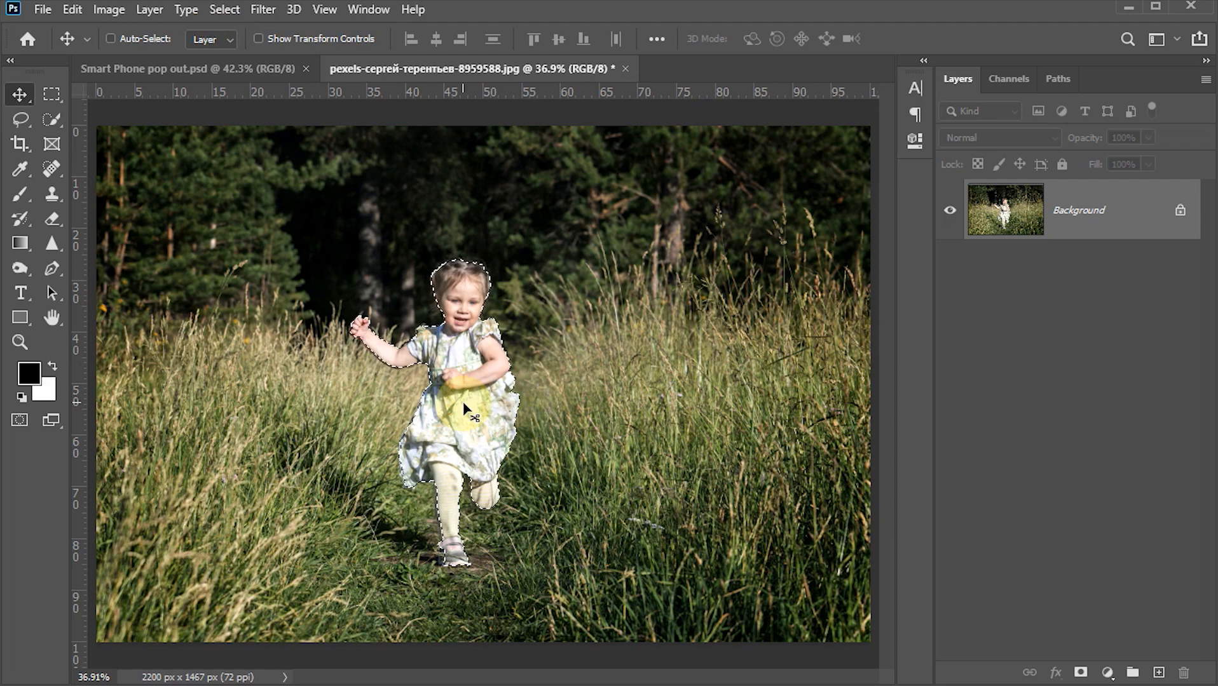
Refine the selection around the girl's raised hand and subtract the background above the elbow with the Quick Selection tool.
{"action": "key", "text": "z"}
{"action": "left_click_drag", "start_coordinate": [381, 308], "coordinate": [517, 471]}
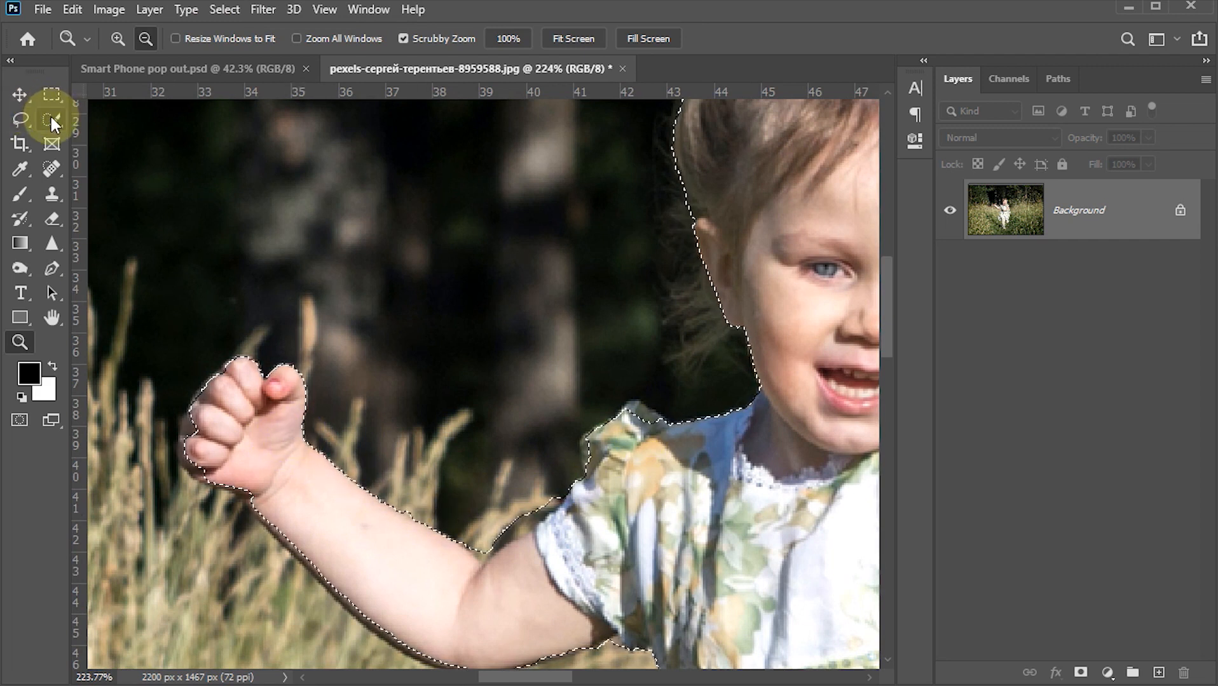
{"action": "left_click_drag", "start_coordinate": [52, 119], "coordinate": [143, 139]}
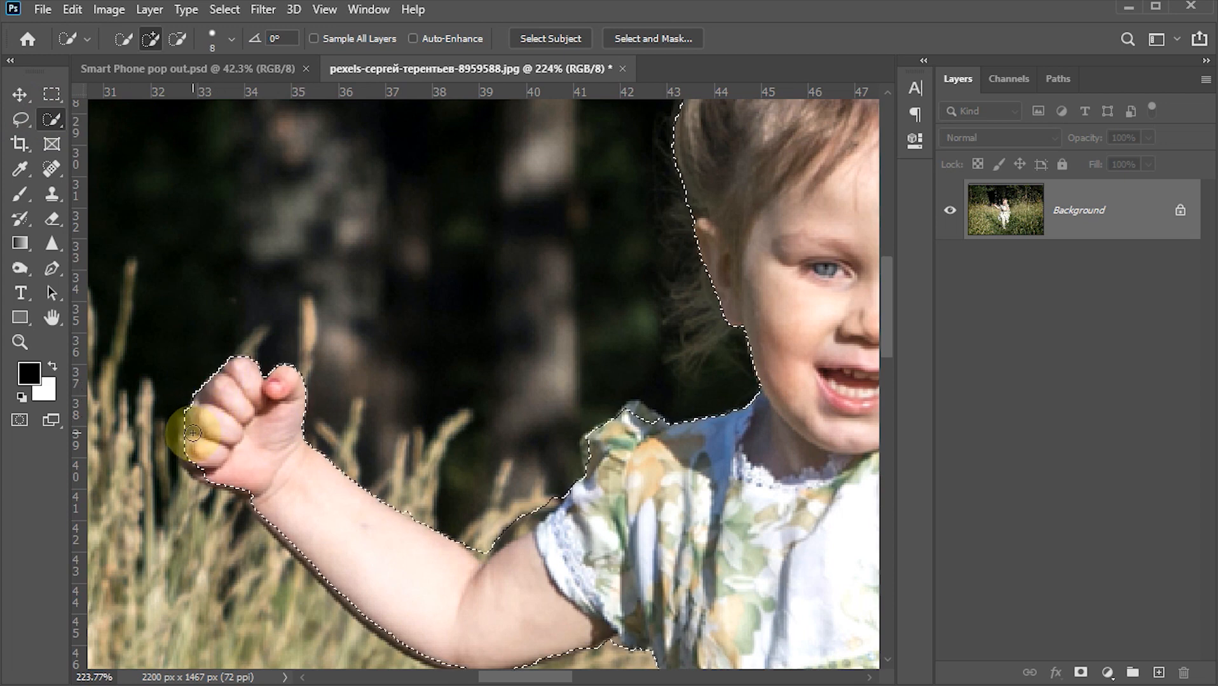
{"action": "mouse_move", "coordinate": [206, 467]}
{"action": "left_mouse_down"}
{"action": "mouse_move", "coordinate": [185, 440]}
{"action": "mouse_move", "coordinate": [289, 536]}
{"action": "mouse_move", "coordinate": [236, 291]}
{"action": "left_mouse_up"}
{"action": "key", "text": "space"}
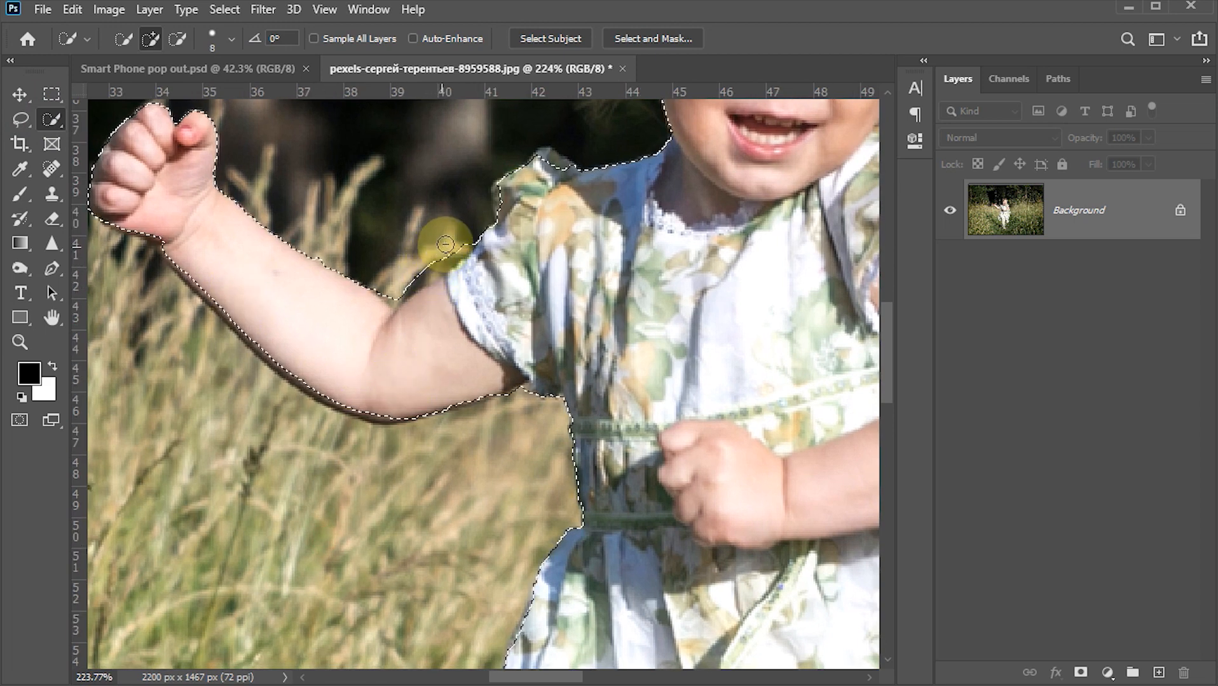
{"action": "key", "text": "alt"}
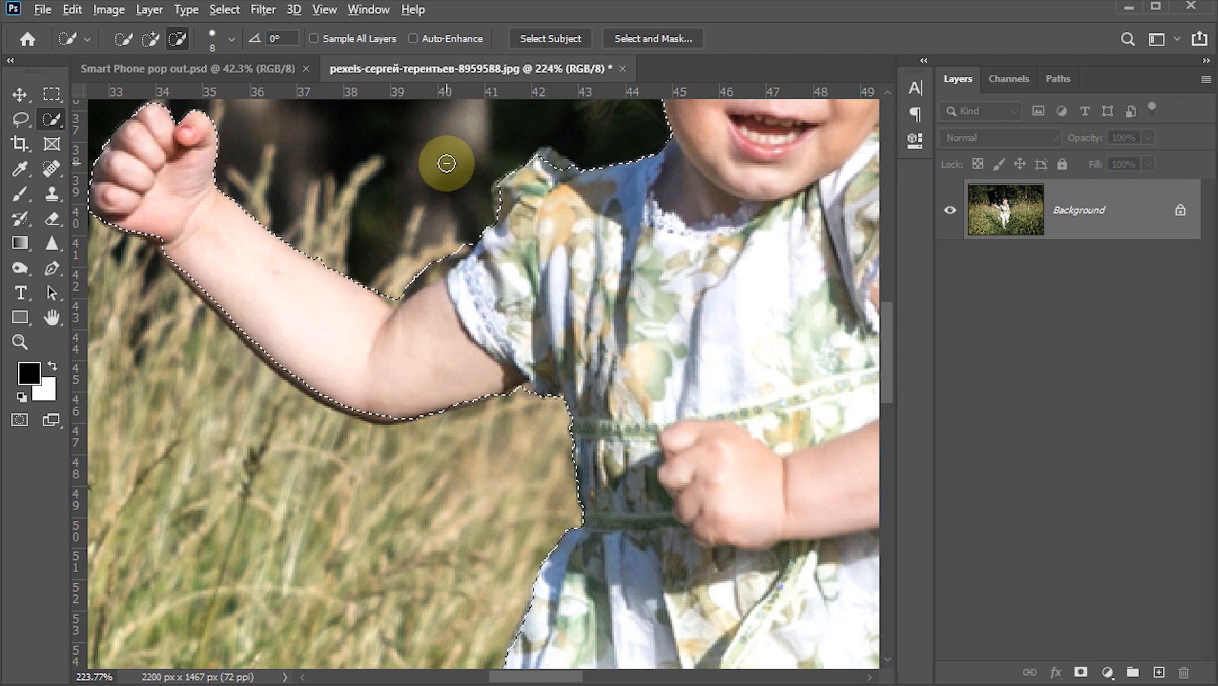
{"action": "left_click_drag", "start_coordinate": [445, 246], "coordinate": [395, 285]}
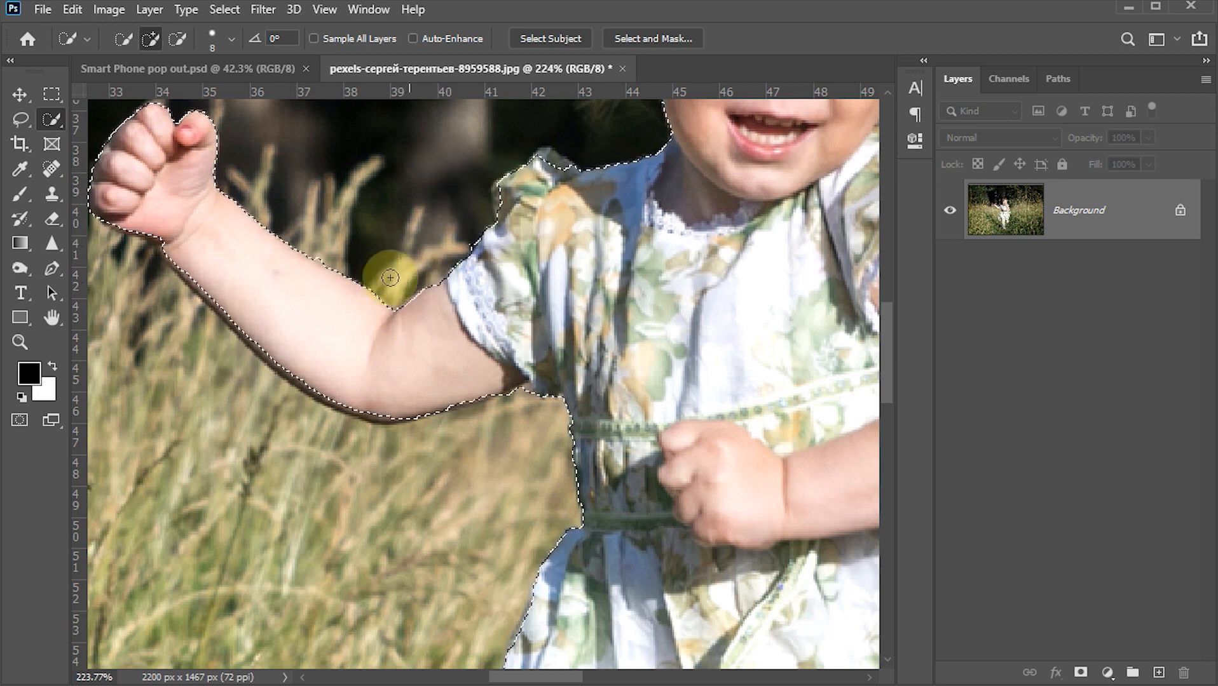
Subtract the dark background patch between the girl's neck and shoulder from the selection.
{"action": "left_click_drag", "start_coordinate": [447, 319], "coordinate": [375, 450]}
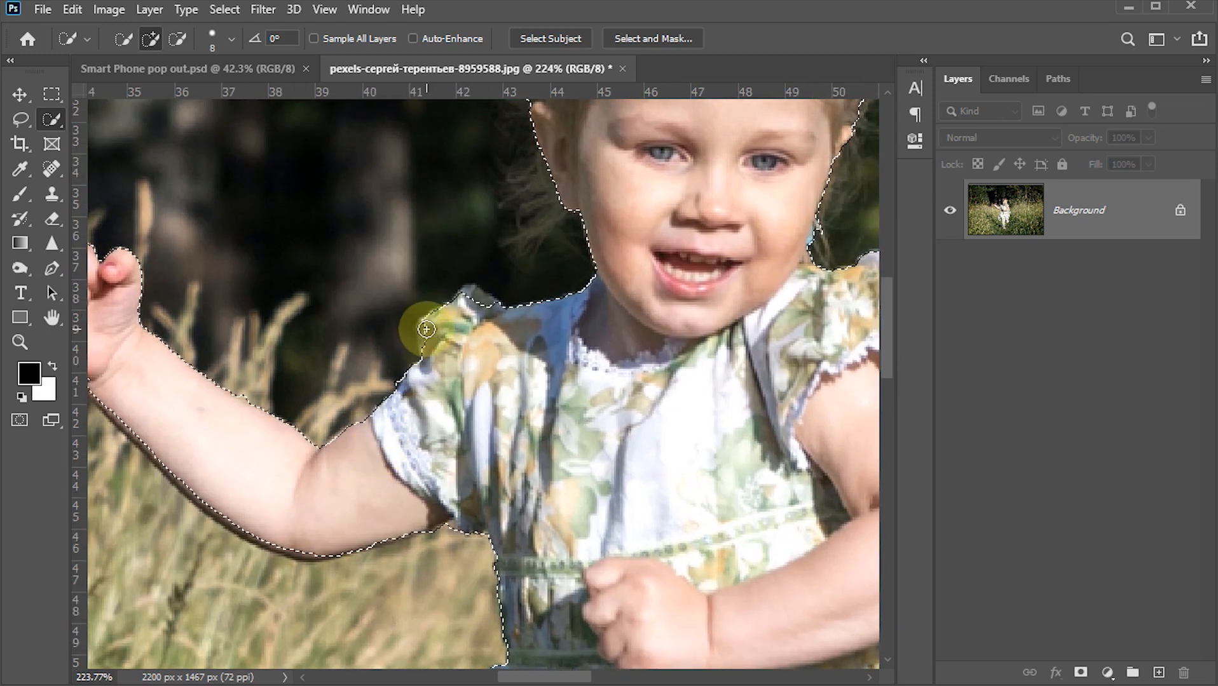
{"action": "left_click_drag", "start_coordinate": [484, 322], "coordinate": [337, 502]}
{"action": "left_click_drag", "start_coordinate": [453, 348], "coordinate": [381, 486]}
{"action": "mouse_move", "coordinate": [514, 237]}
{"action": "left_mouse_down"}
{"action": "mouse_move", "coordinate": [573, 260]}
{"action": "mouse_move", "coordinate": [604, 337]}
{"action": "mouse_move", "coordinate": [582, 305]}
{"action": "mouse_move", "coordinate": [630, 378]}
{"action": "mouse_move", "coordinate": [608, 141]}
{"action": "left_mouse_up"}
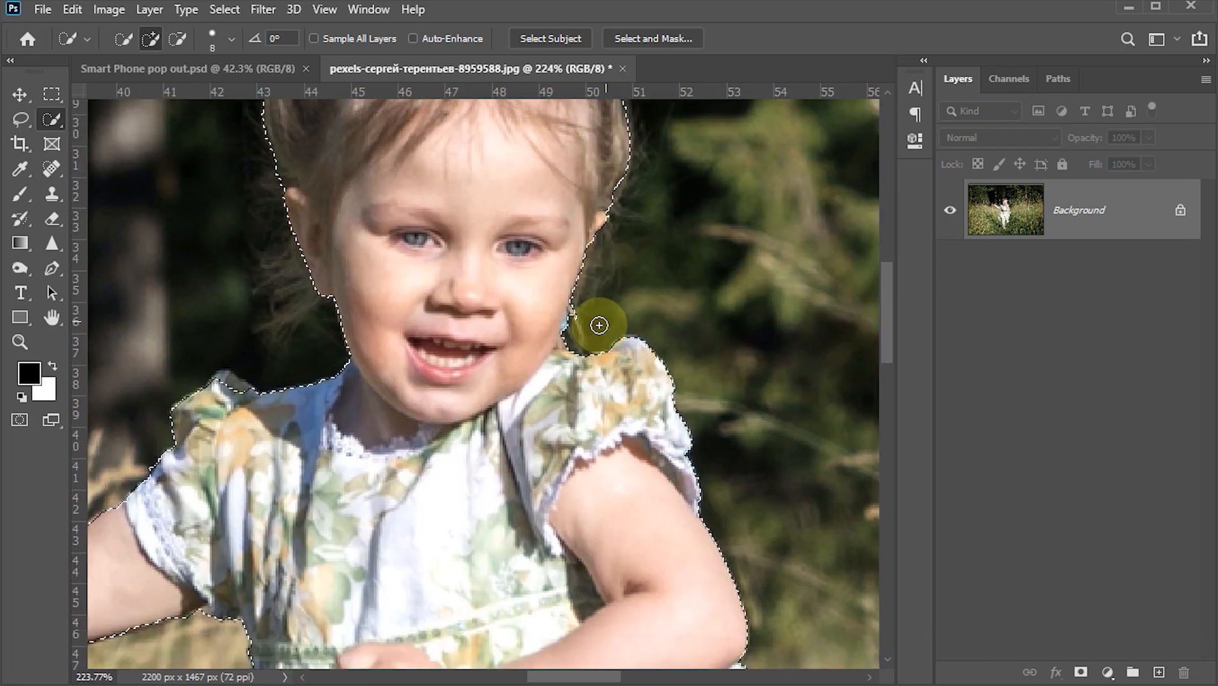
{"action": "key", "text": "alt"}
{"action": "left_click_drag", "start_coordinate": [580, 316], "coordinate": [581, 324]}
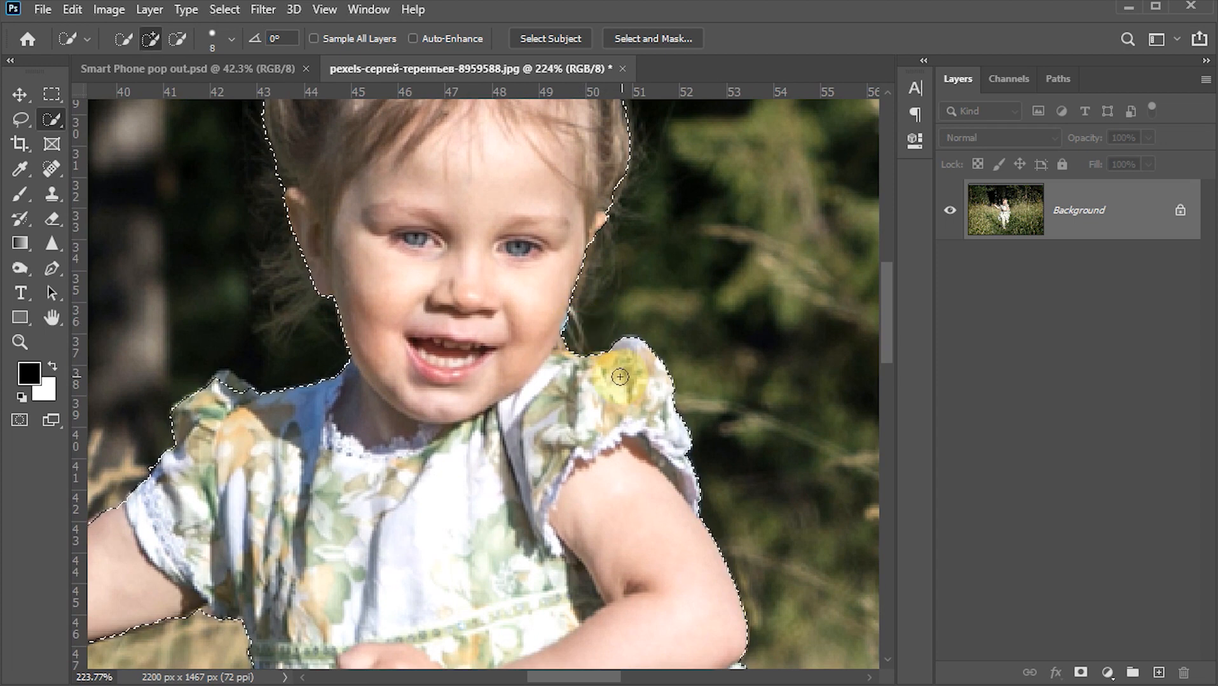
Check the selection edge down the dress and subtract the grass gap between the girl's legs.
{"action": "left_click_drag", "start_coordinate": [620, 372], "coordinate": [641, 234]}
{"action": "mouse_move", "coordinate": [682, 405]}
{"action": "left_mouse_down"}
{"action": "mouse_move", "coordinate": [654, 268]}
{"action": "mouse_move", "coordinate": [695, 306]}
{"action": "left_mouse_up"}
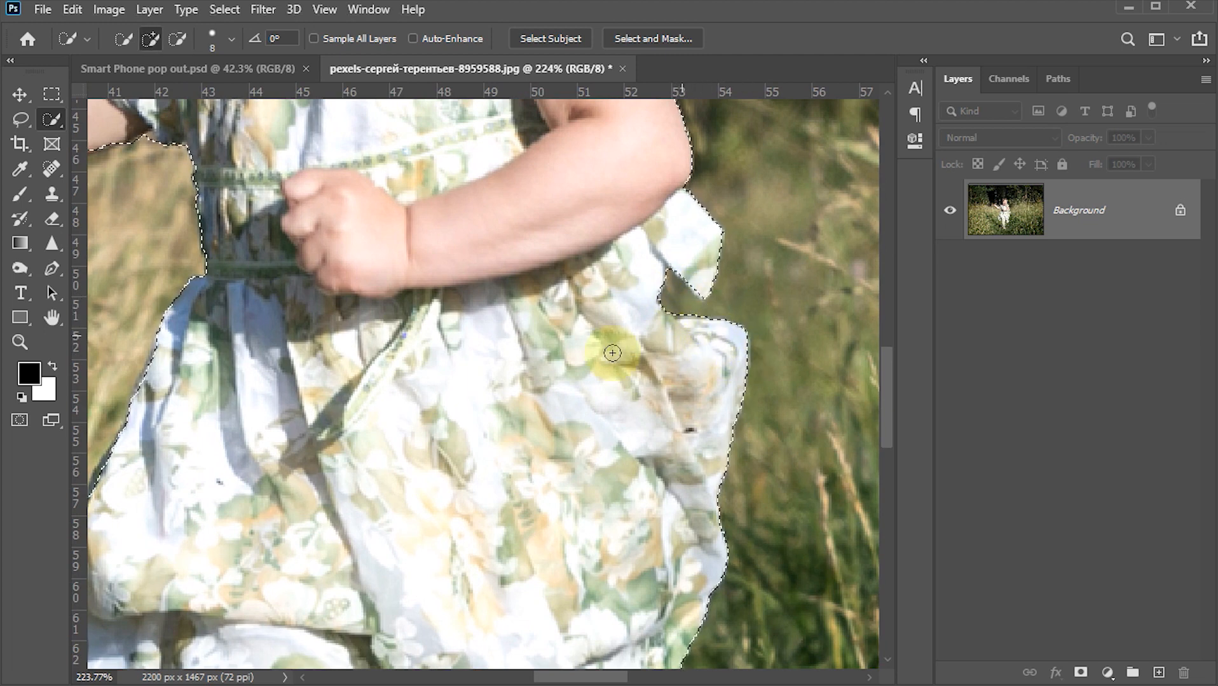
{"action": "left_click_drag", "start_coordinate": [650, 391], "coordinate": [661, 201]}
{"action": "left_click_drag", "start_coordinate": [560, 360], "coordinate": [640, 213]}
{"action": "left_click_drag", "start_coordinate": [596, 386], "coordinate": [598, 259]}
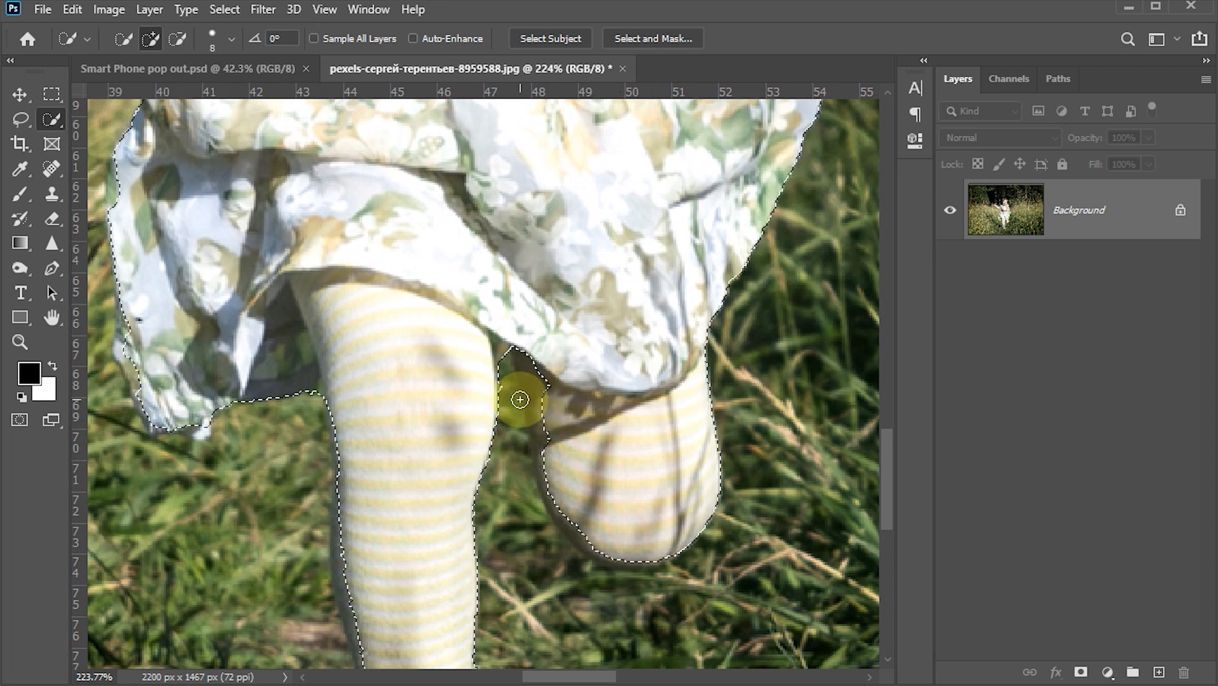
{"action": "mouse_move", "coordinate": [519, 400]}
{"action": "left_mouse_down"}
{"action": "mouse_move", "coordinate": [511, 422]}
{"action": "mouse_move", "coordinate": [537, 435]}
{"action": "left_mouse_up"}
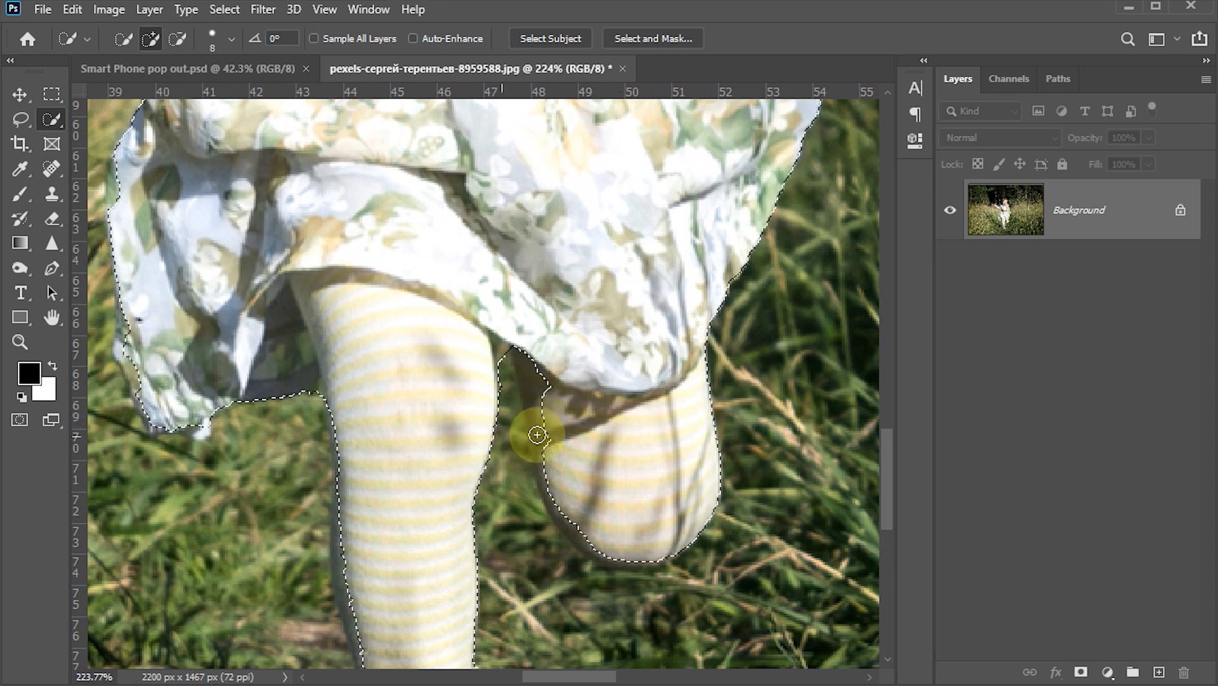
Open the girl's selection in the Select and Mask workspace.
{"action": "left_click_drag", "start_coordinate": [554, 296], "coordinate": [573, 509]}
{"action": "left_click_drag", "start_coordinate": [545, 257], "coordinate": [565, 484]}
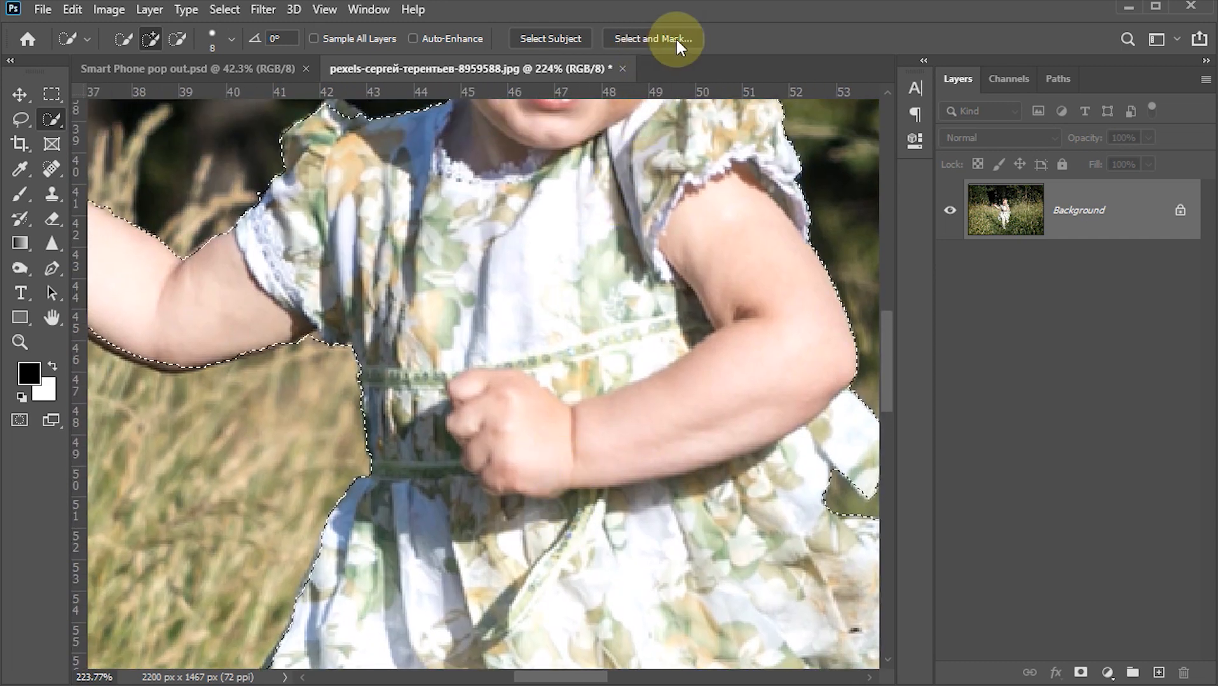
{"action": "left_click", "coordinate": [225, 10]}
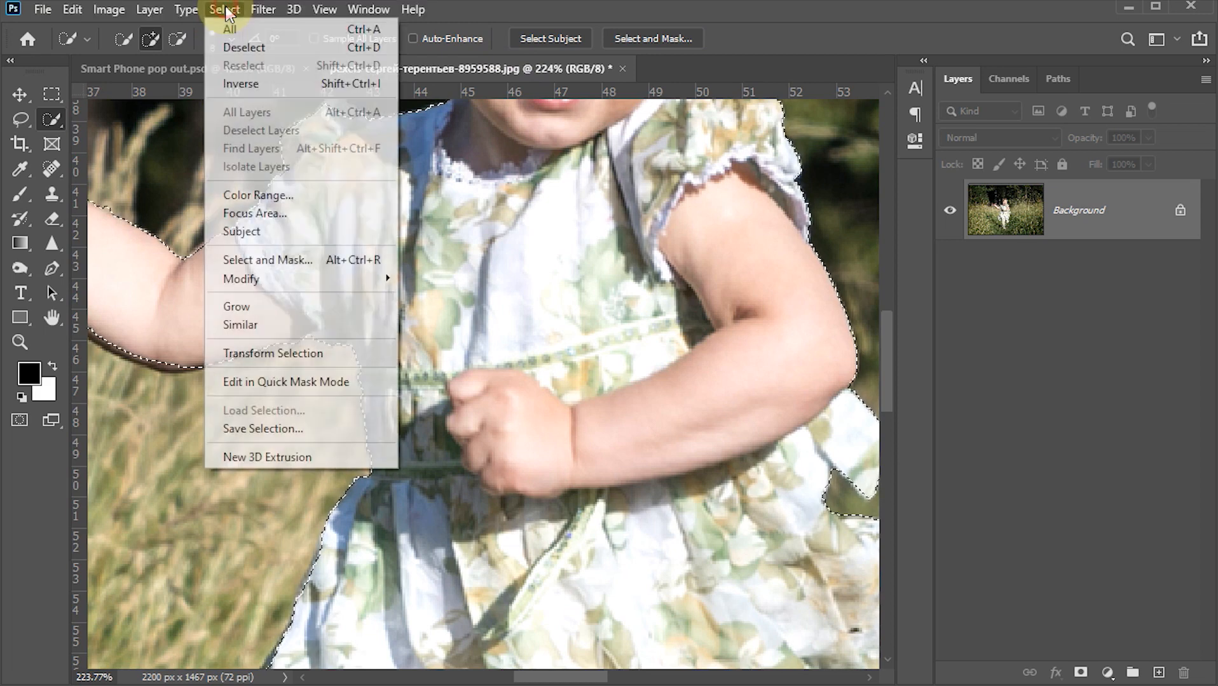
{"action": "left_click", "coordinate": [237, 260]}
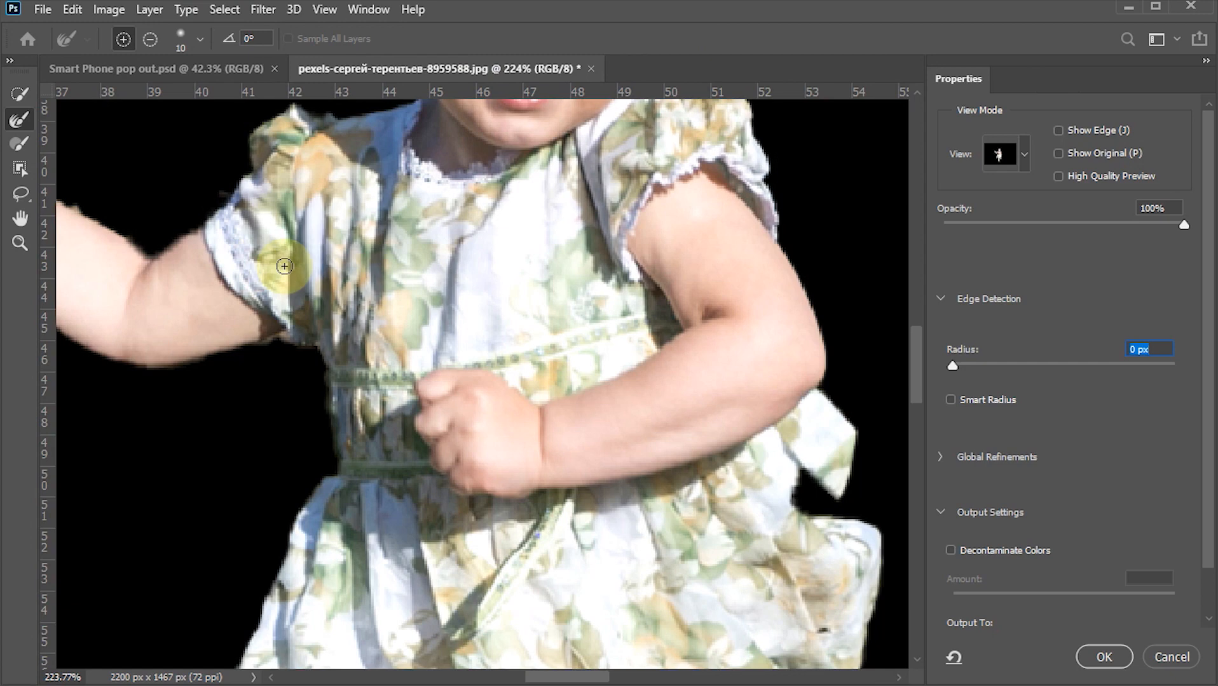
Enable Smart Radius and set the edge detection radius to 1 px.
{"action": "scroll", "coordinate": [486, 320], "scroll_direction": "up", "scroll_amount": 5}
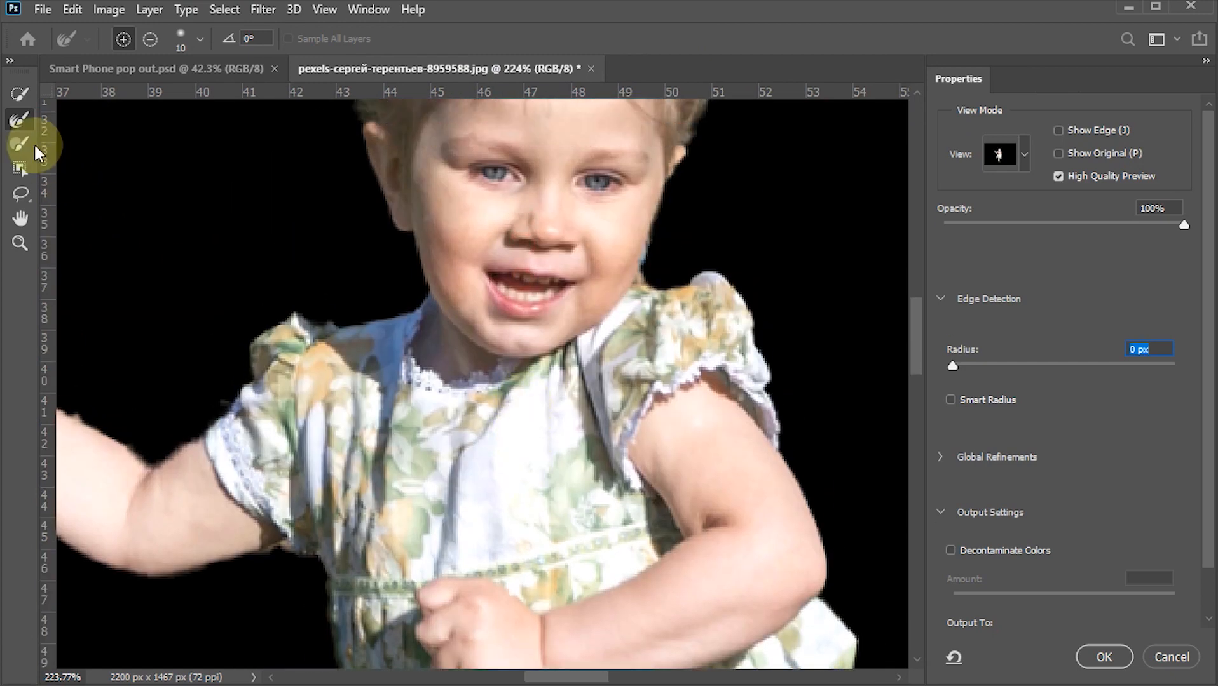
{"action": "scroll", "coordinate": [543, 280], "scroll_direction": "up", "scroll_amount": 3}
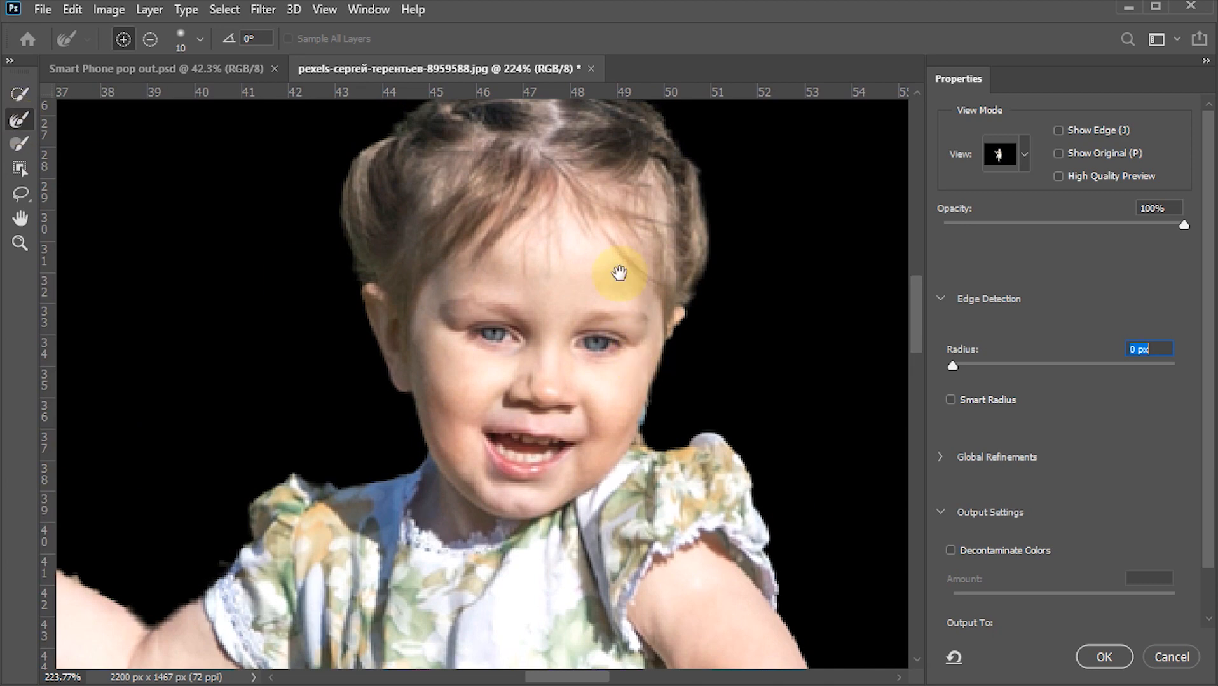
{"action": "scroll", "coordinate": [609, 381], "scroll_direction": "up", "scroll_amount": 2}
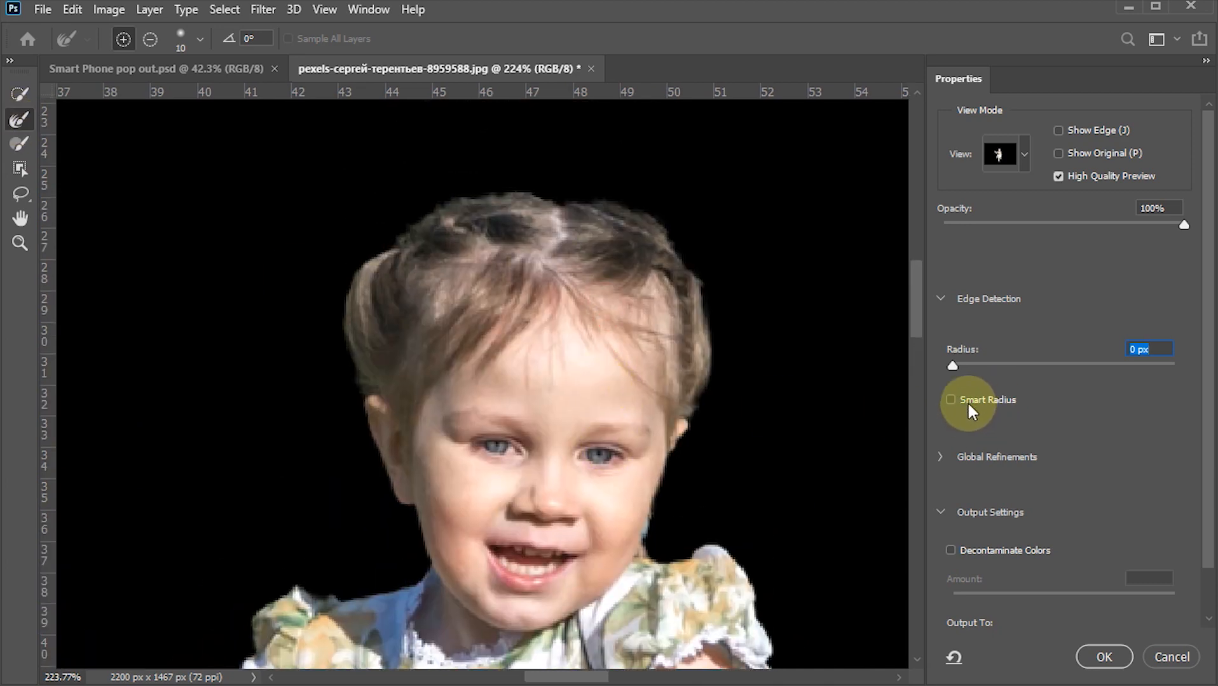
{"action": "left_click", "coordinate": [985, 399]}
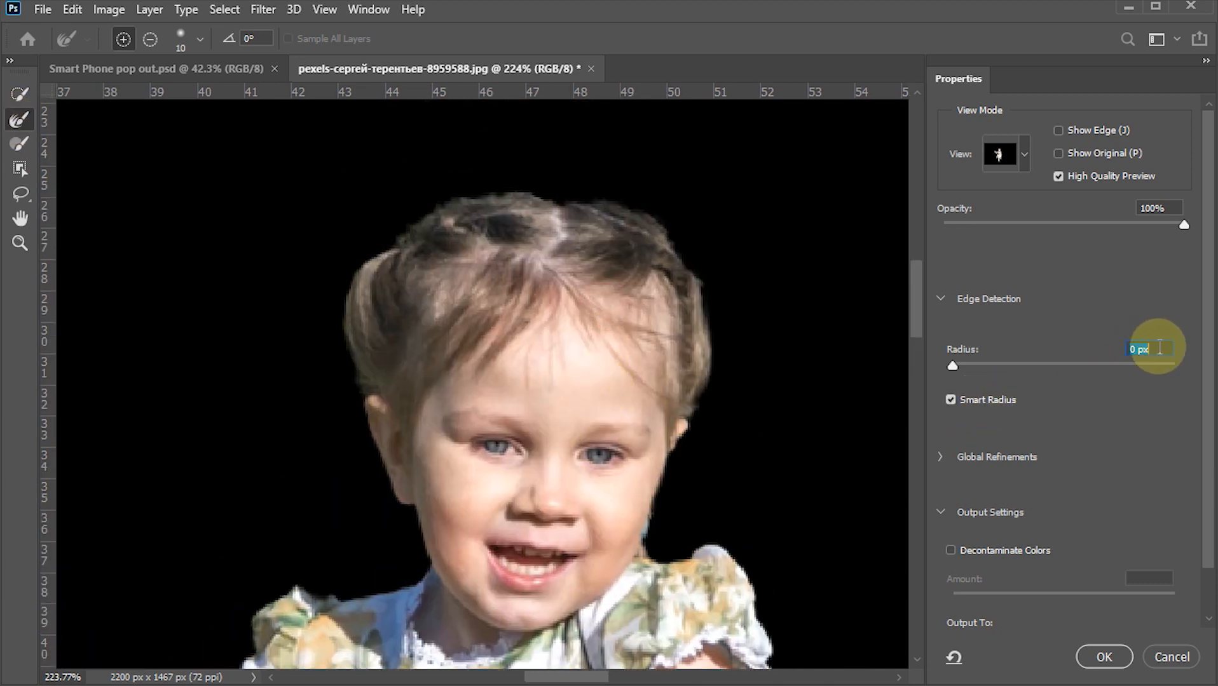
{"action": "left_click_drag", "start_coordinate": [1158, 348], "coordinate": [1095, 347]}
{"action": "type", "text": "1"}
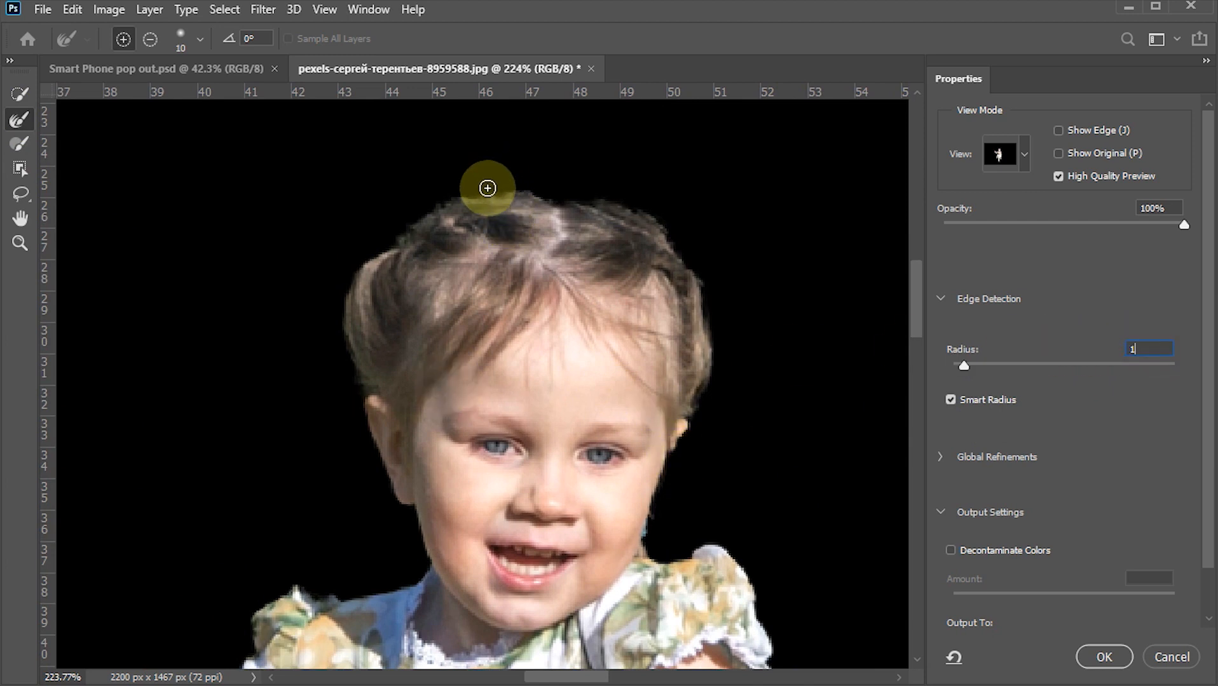
Paint along the outer edges of the girl's hair with the Refine Edge Brush to recover the loose strands.
{"action": "mouse_move", "coordinate": [589, 194]}
{"action": "left_mouse_down"}
{"action": "mouse_move", "coordinate": [639, 201]}
{"action": "mouse_move", "coordinate": [668, 222]}
{"action": "mouse_move", "coordinate": [710, 291]}
{"action": "left_mouse_up"}
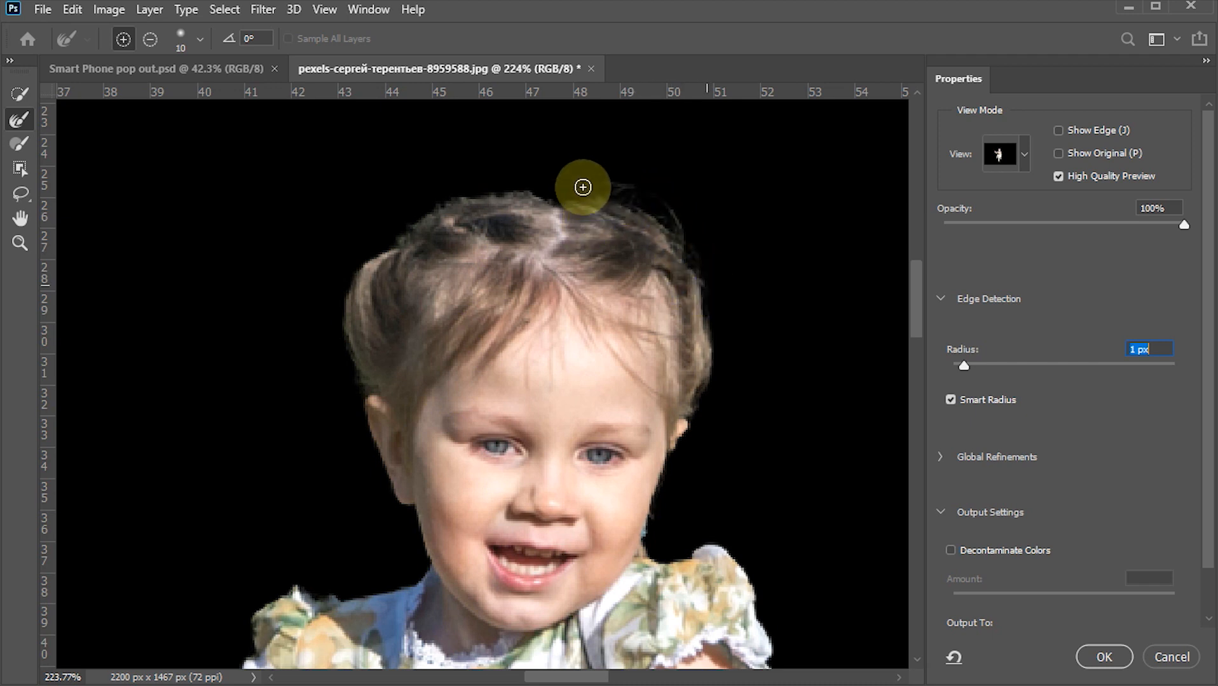
{"action": "mouse_move", "coordinate": [530, 187]}
{"action": "left_mouse_down"}
{"action": "mouse_move", "coordinate": [434, 209]}
{"action": "mouse_move", "coordinate": [446, 203]}
{"action": "mouse_move", "coordinate": [343, 261]}
{"action": "mouse_move", "coordinate": [402, 236]}
{"action": "mouse_move", "coordinate": [343, 288]}
{"action": "mouse_move", "coordinate": [356, 383]}
{"action": "left_mouse_up"}
{"action": "left_click_drag", "start_coordinate": [602, 469], "coordinate": [537, 324]}
{"action": "mouse_move", "coordinate": [628, 261]}
{"action": "left_mouse_down"}
{"action": "mouse_move", "coordinate": [603, 372]}
{"action": "mouse_move", "coordinate": [584, 396]}
{"action": "left_mouse_up"}
{"action": "left_click_drag", "start_coordinate": [698, 455], "coordinate": [673, 267]}
Turn on Decontaminate Colors at 100% and output the selection as a new layer with a layer mask.
{"action": "left_click_drag", "start_coordinate": [191, 349], "coordinate": [462, 327]}
{"action": "left_click_drag", "start_coordinate": [469, 456], "coordinate": [278, 394]}
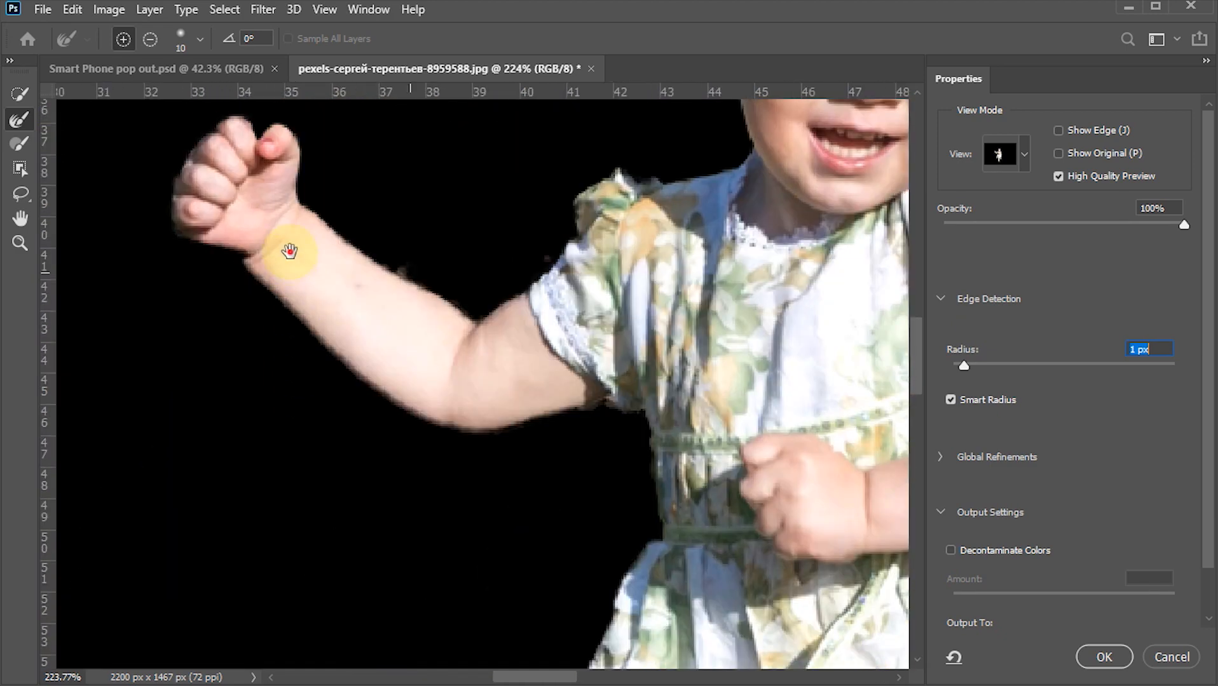
{"action": "left_click_drag", "start_coordinate": [285, 249], "coordinate": [190, 345]}
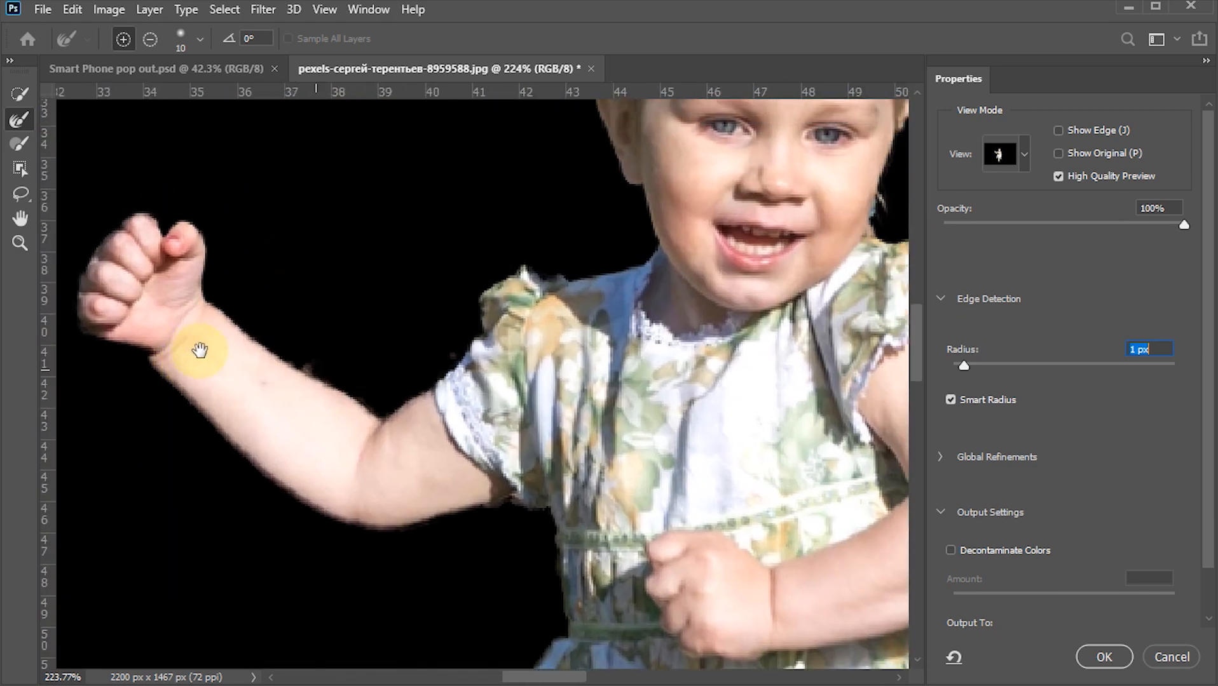
{"action": "left_click_drag", "start_coordinate": [628, 353], "coordinate": [410, 407]}
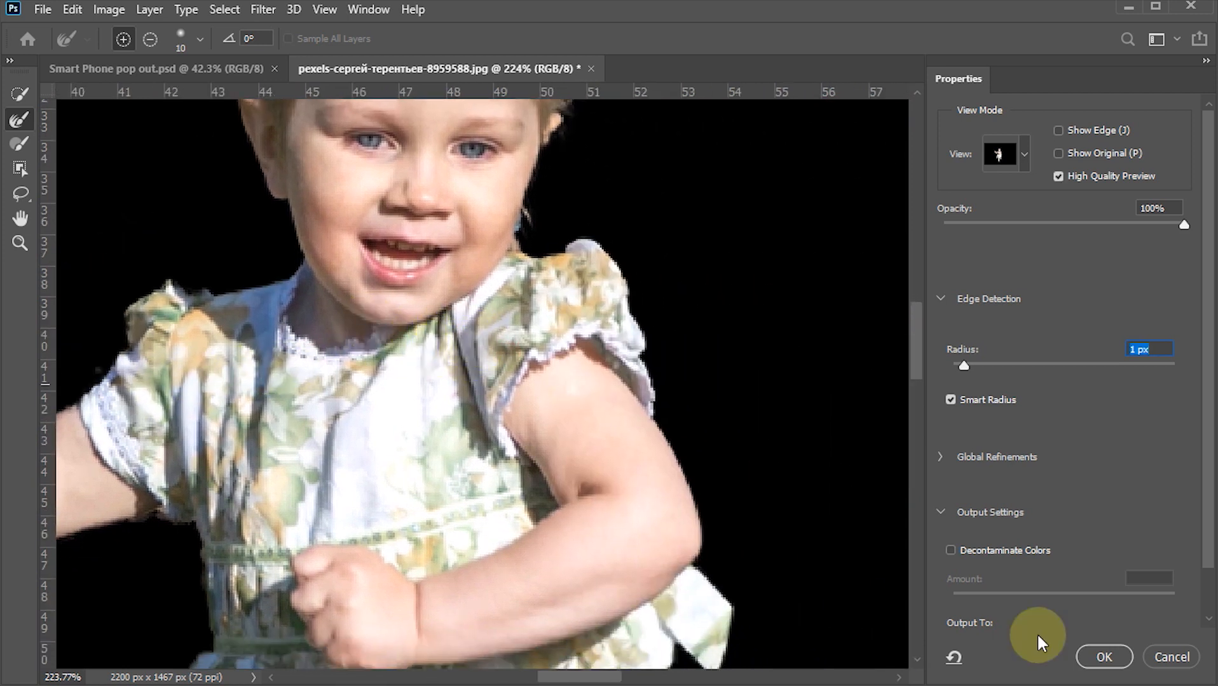
{"action": "left_click", "coordinate": [949, 550]}
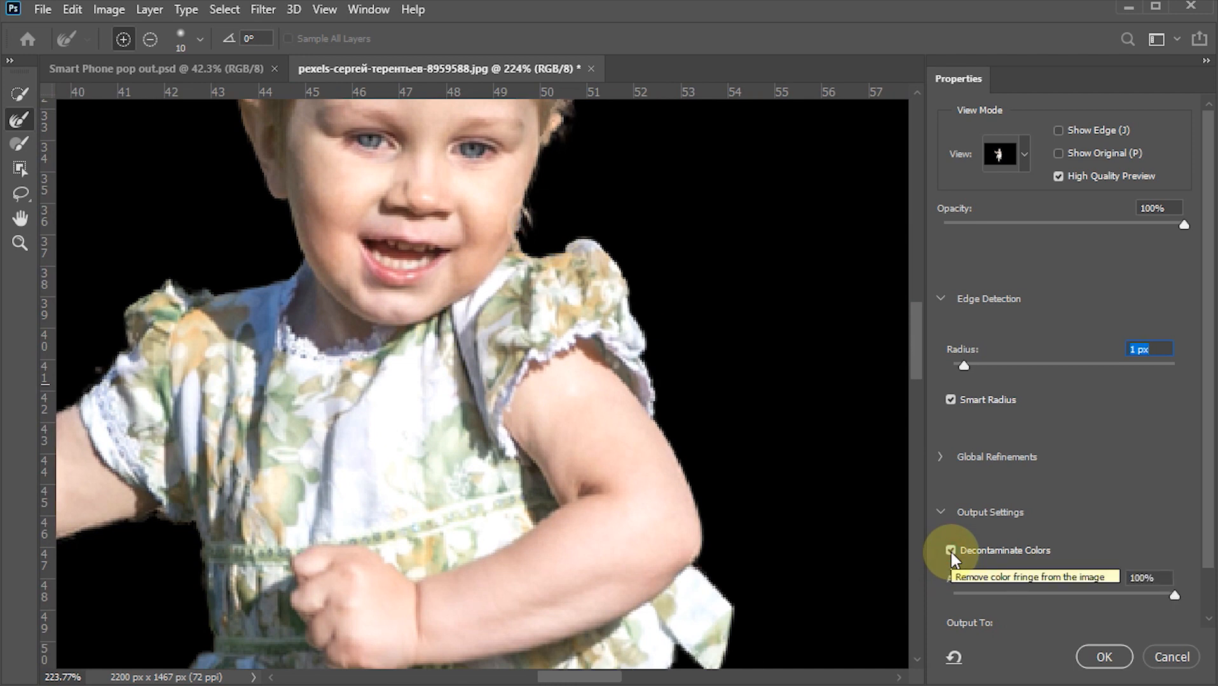
{"action": "left_click_drag", "start_coordinate": [1213, 534], "coordinate": [1213, 588]}
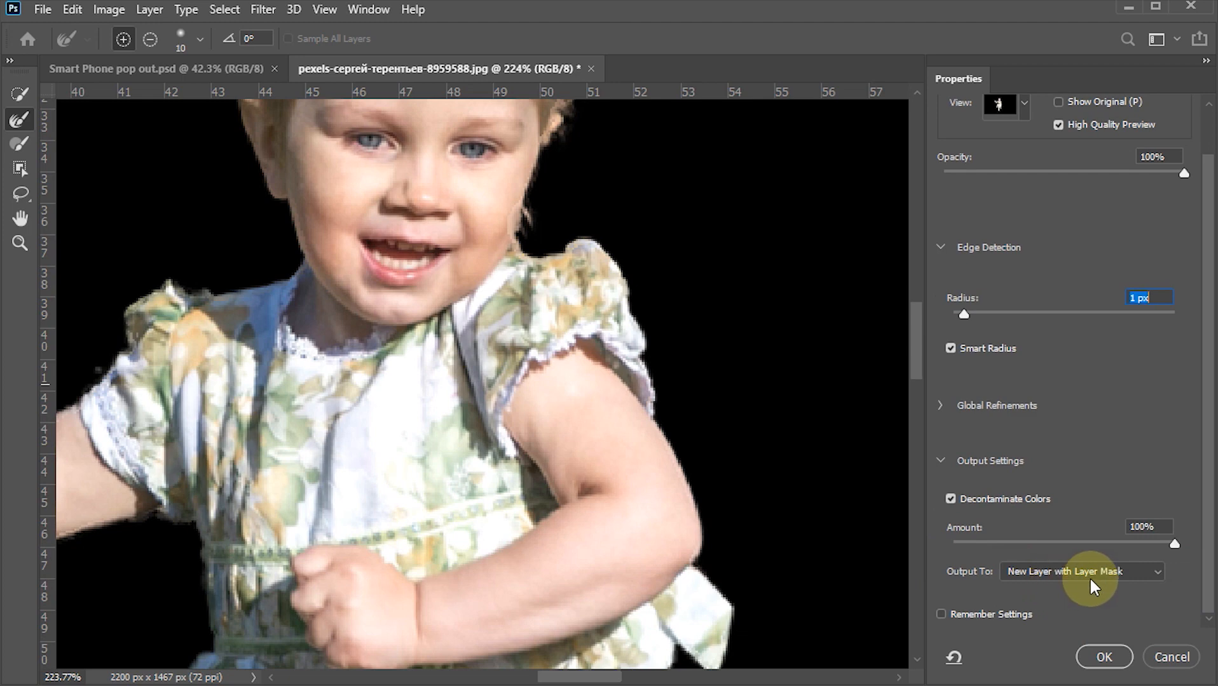
{"action": "left_click", "coordinate": [1103, 658]}
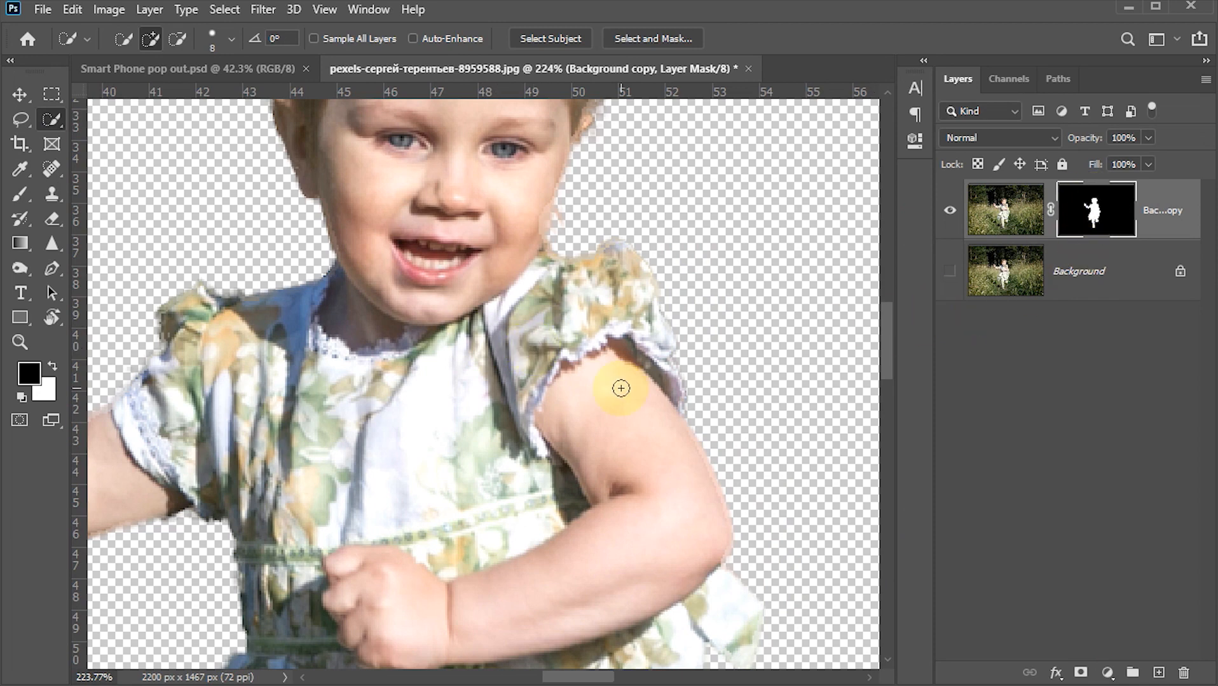
Move the masked girl layer into Smart Phone pop out.psd and position her standing on the phone's screen.
{"action": "key", "text": "ctrl+0"}
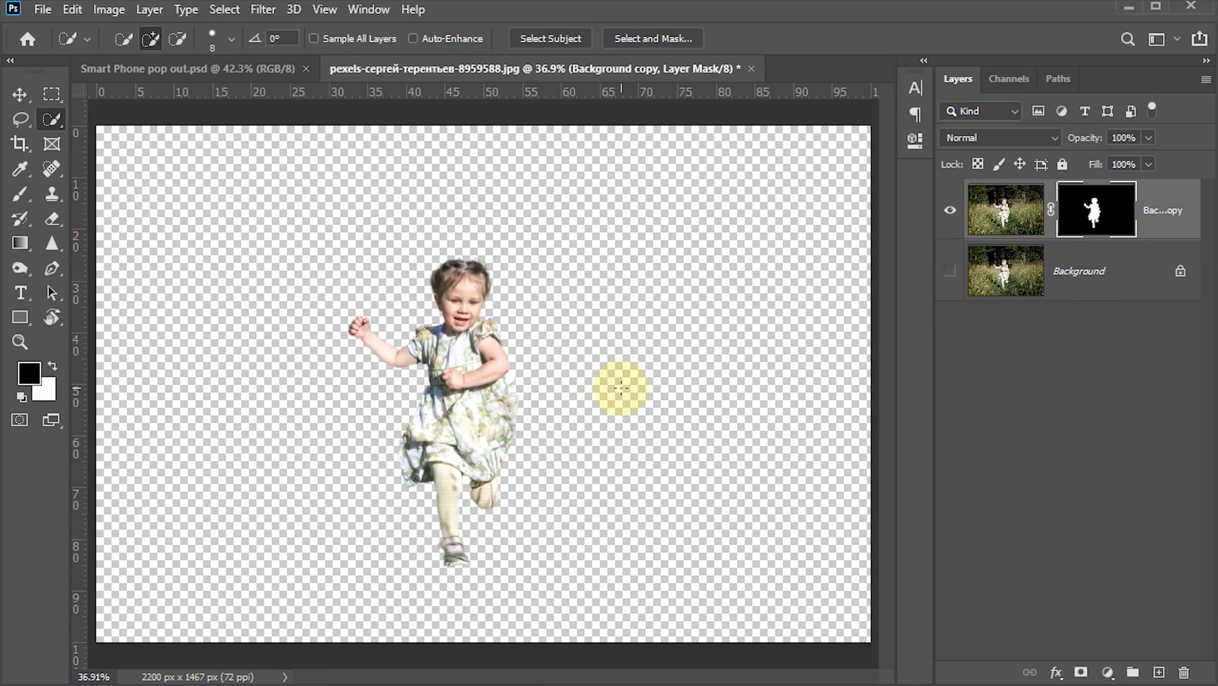
{"action": "left_click", "coordinate": [19, 96]}
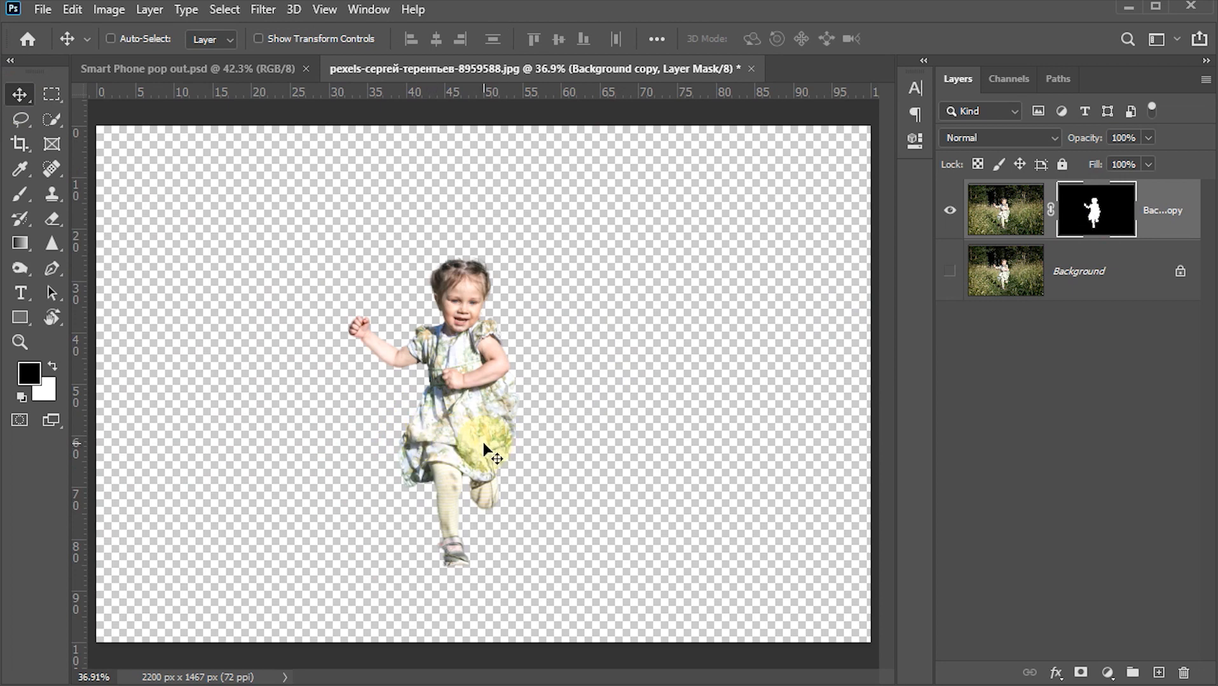
{"action": "left_click_drag", "start_coordinate": [485, 448], "coordinate": [545, 464]}
{"action": "left_click_drag", "start_coordinate": [476, 512], "coordinate": [464, 363]}
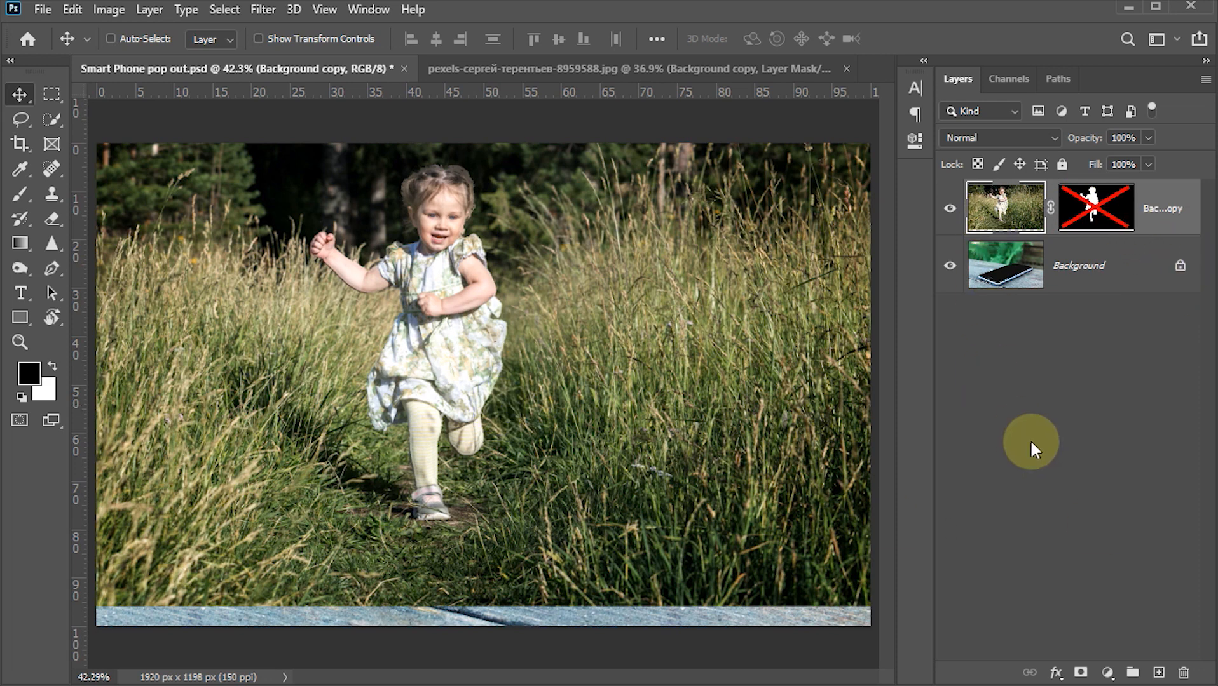
Preview the unmasked girl layer at 50% opacity, restore it to 100%, and re-enable its layer mask.
{"action": "key", "text": "5"}
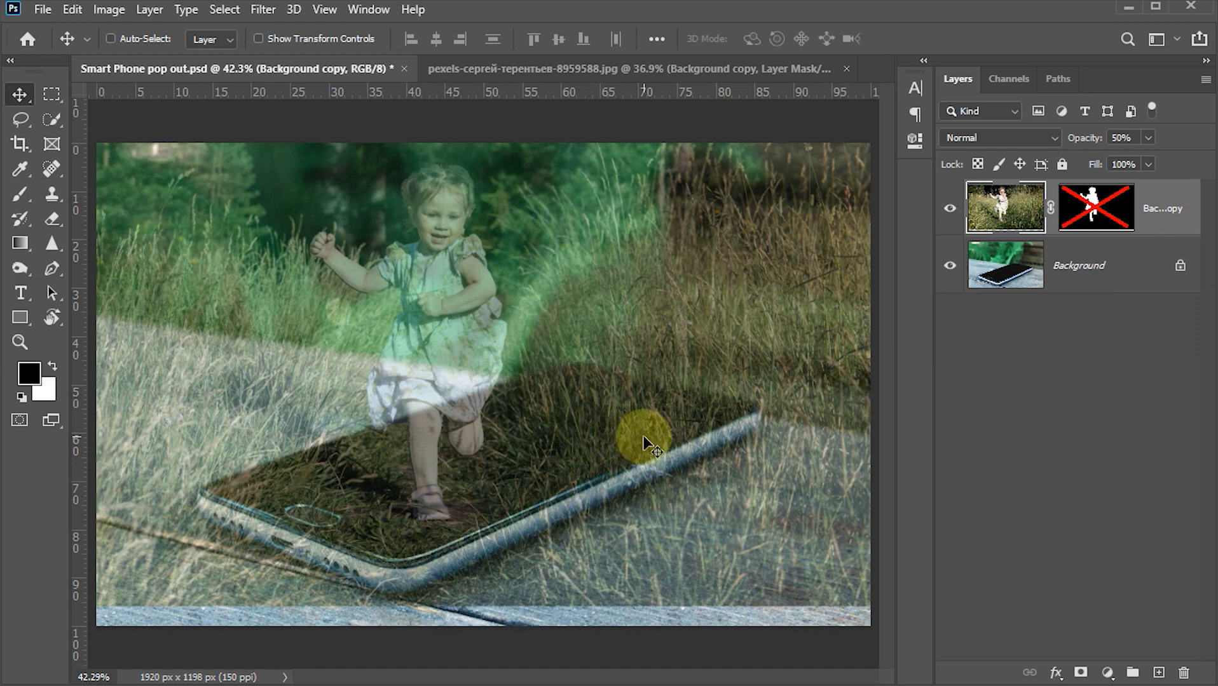
{"action": "key", "text": "0"}
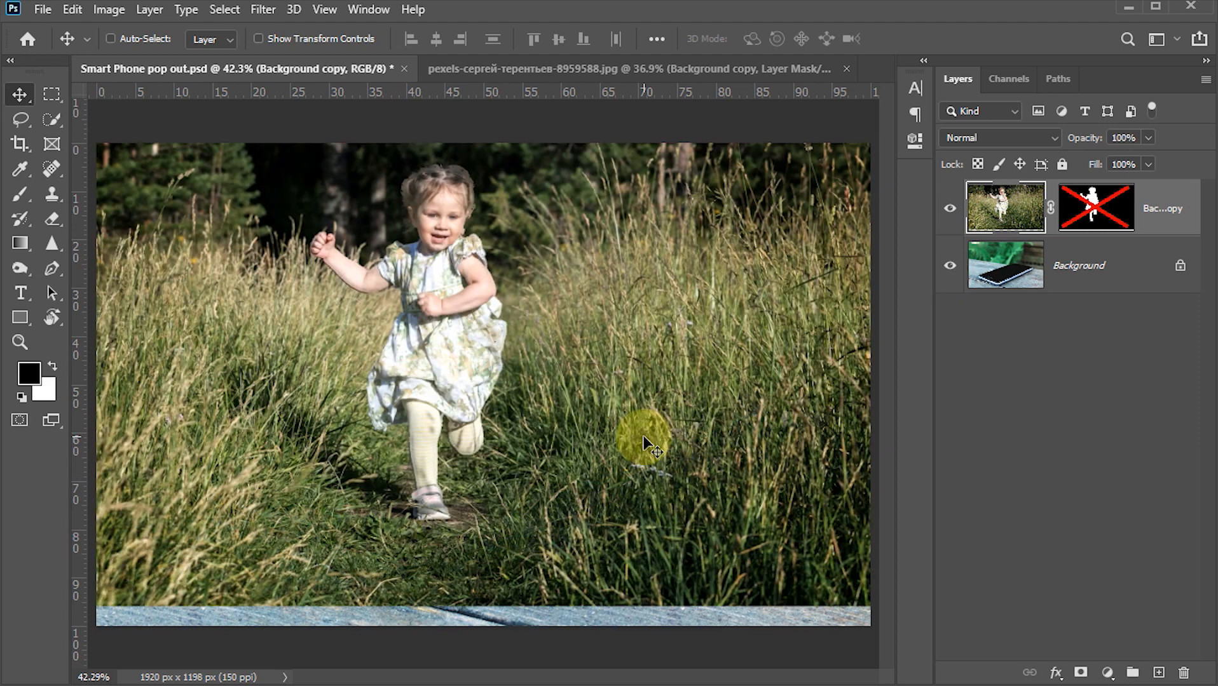
{"action": "left_click", "coordinate": [1095, 215], "text": "shift"}
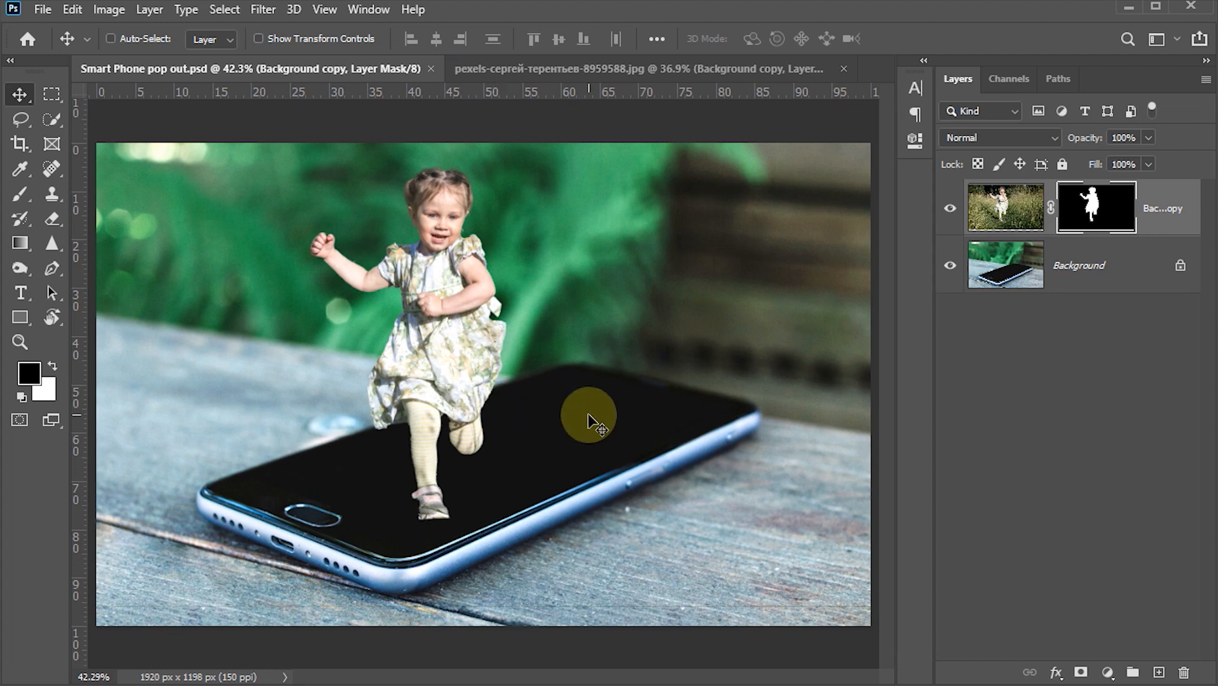
Add a Drop Shadow effect to the girl layer with 100% opacity, a 120° angle, 5 px distance and 5 px size.
{"action": "left_click", "coordinate": [1051, 672]}
{"action": "left_click", "coordinate": [1081, 663]}
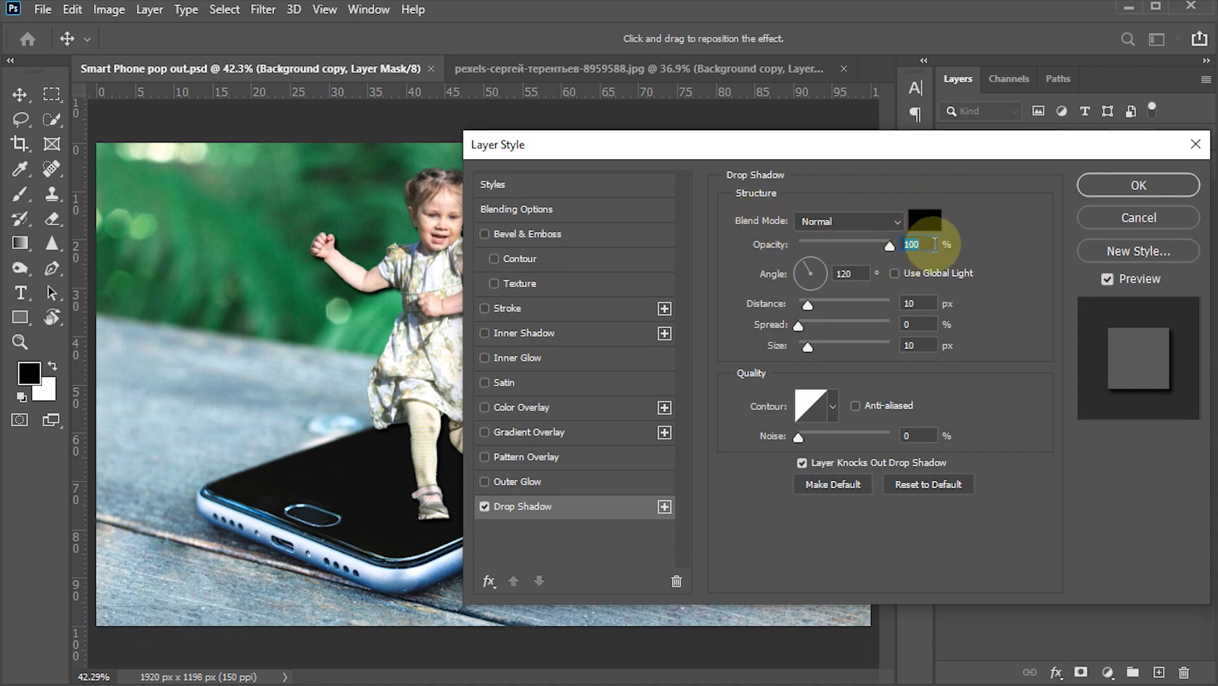
{"action": "left_click", "coordinate": [851, 273]}
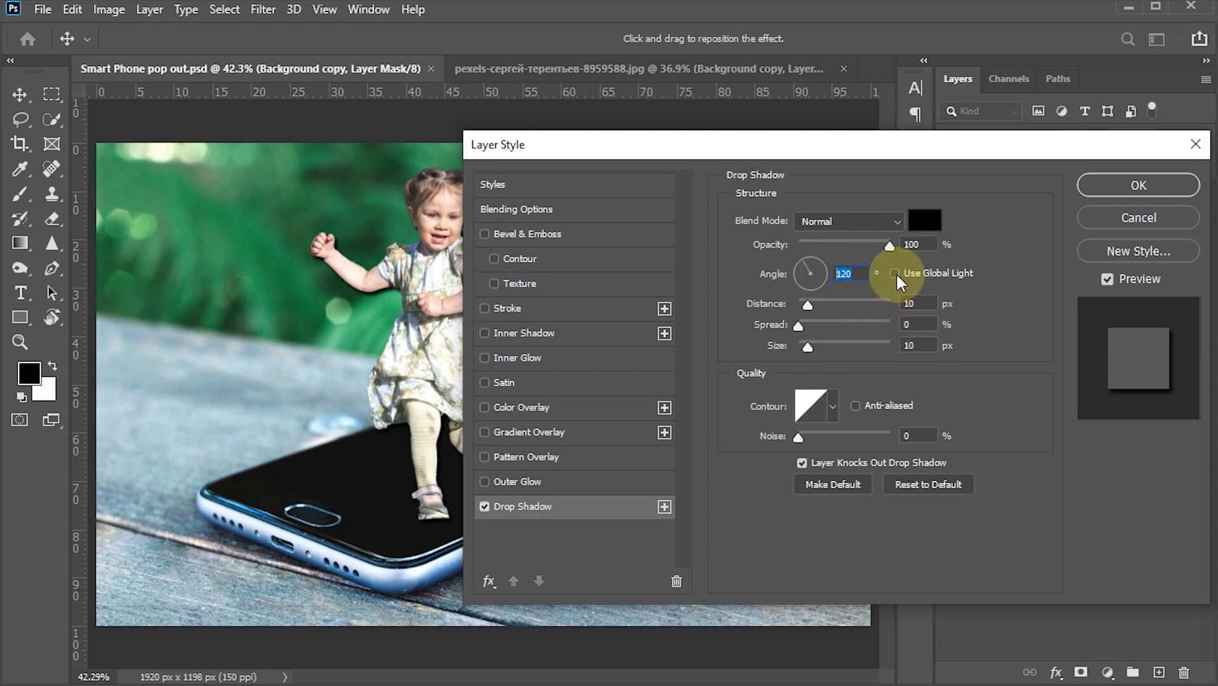
{"action": "left_click", "coordinate": [917, 304]}
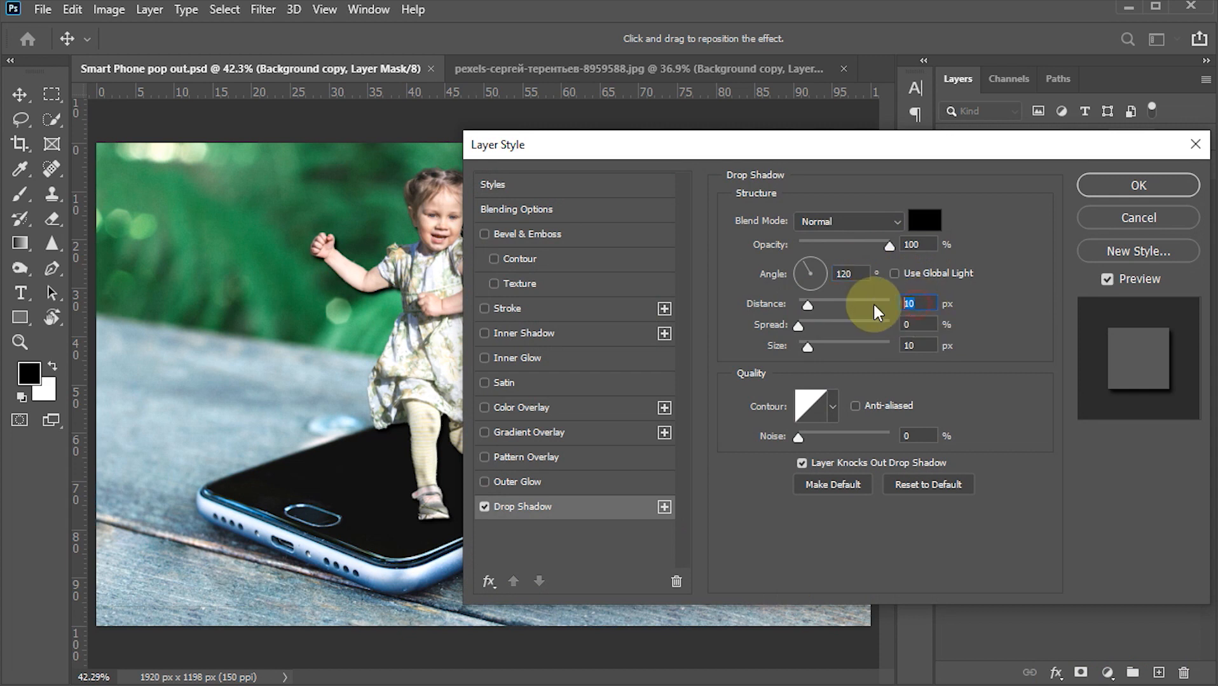
{"action": "type", "text": "5"}
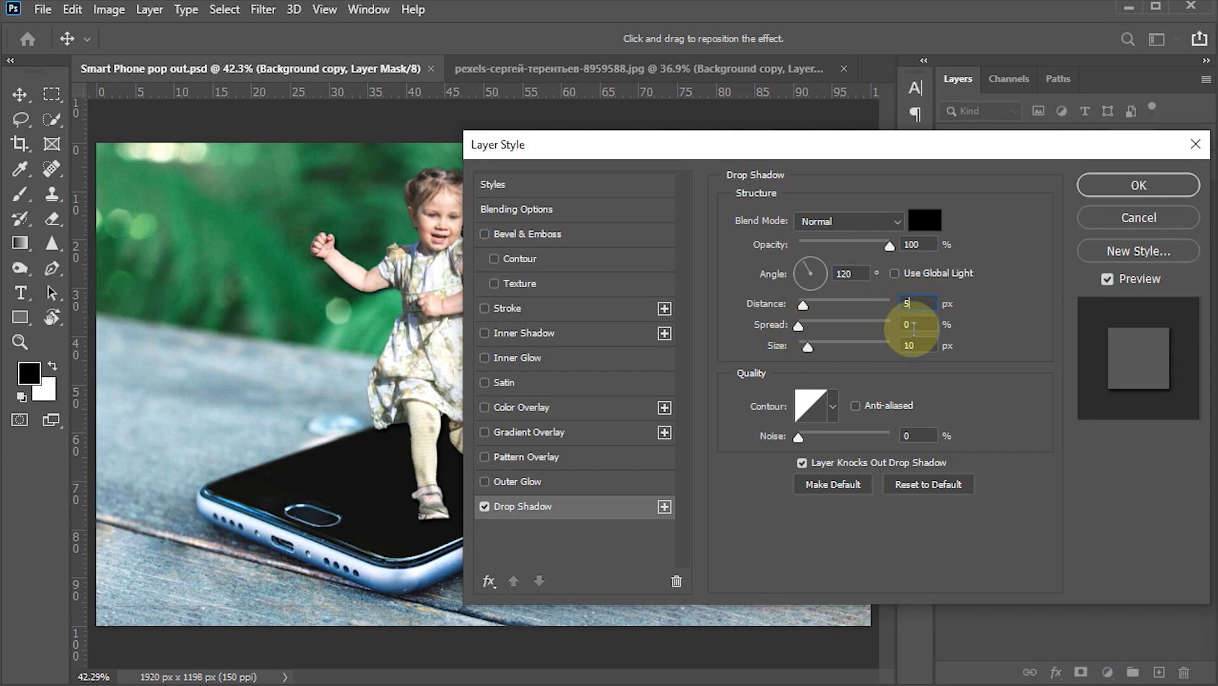
{"action": "left_click", "coordinate": [922, 346]}
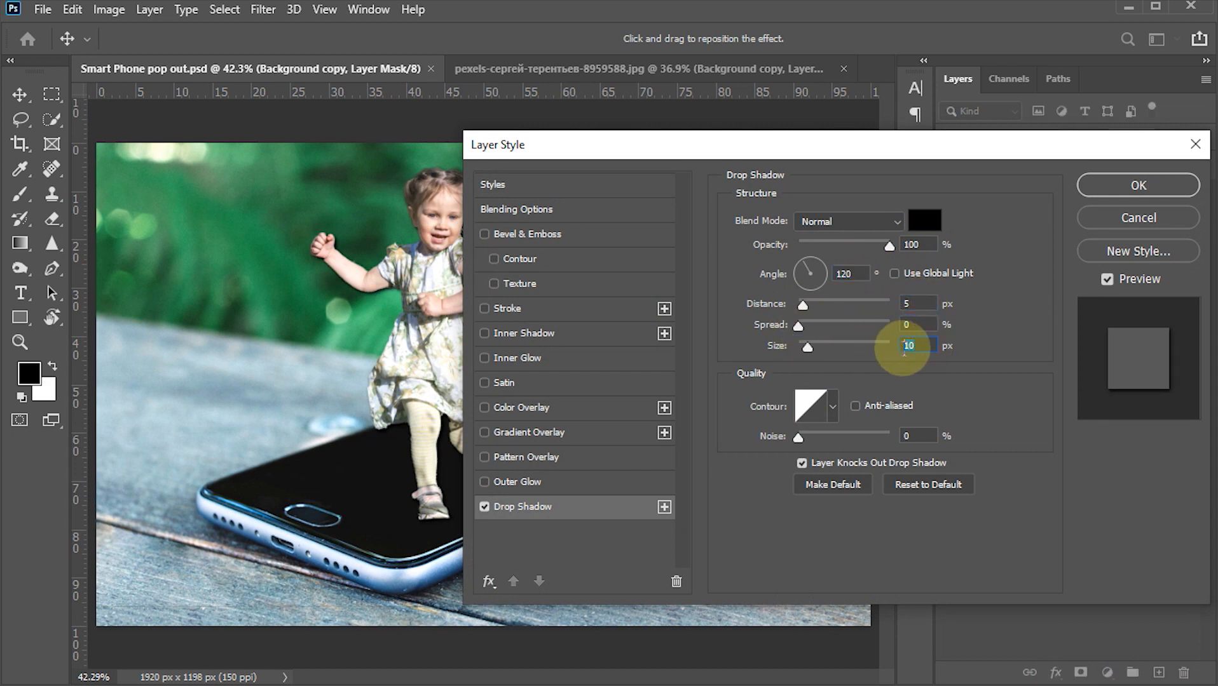
{"action": "type", "text": "5"}
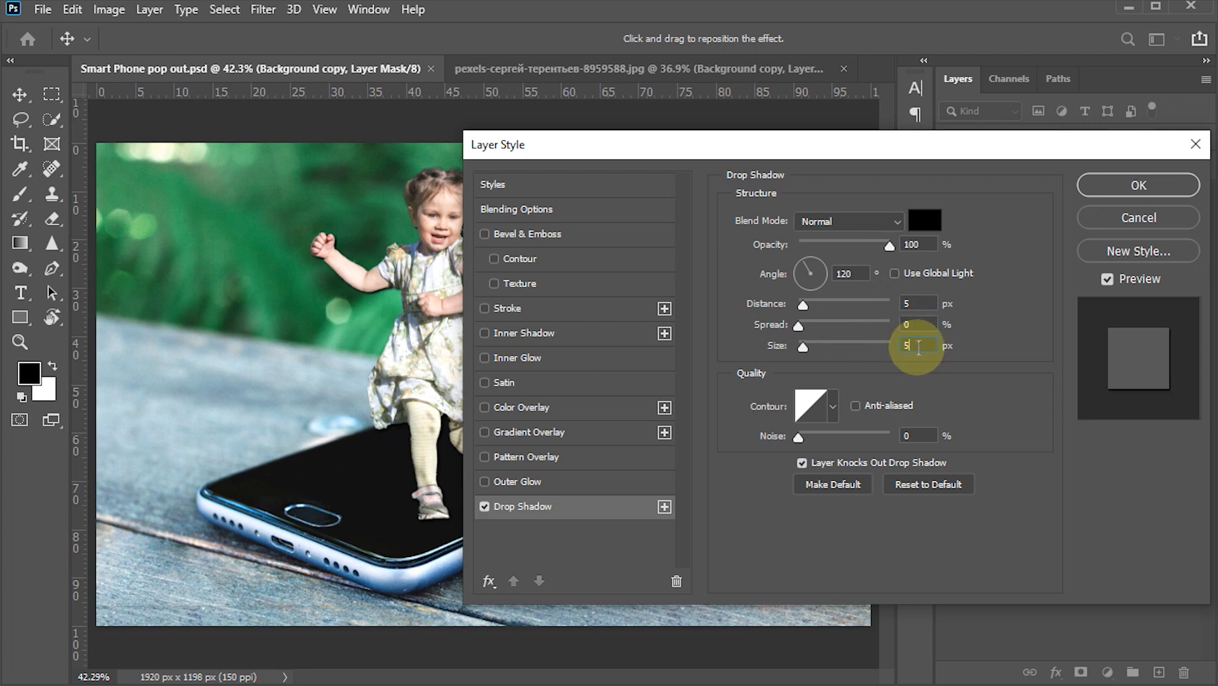
{"action": "left_click", "coordinate": [1106, 185]}
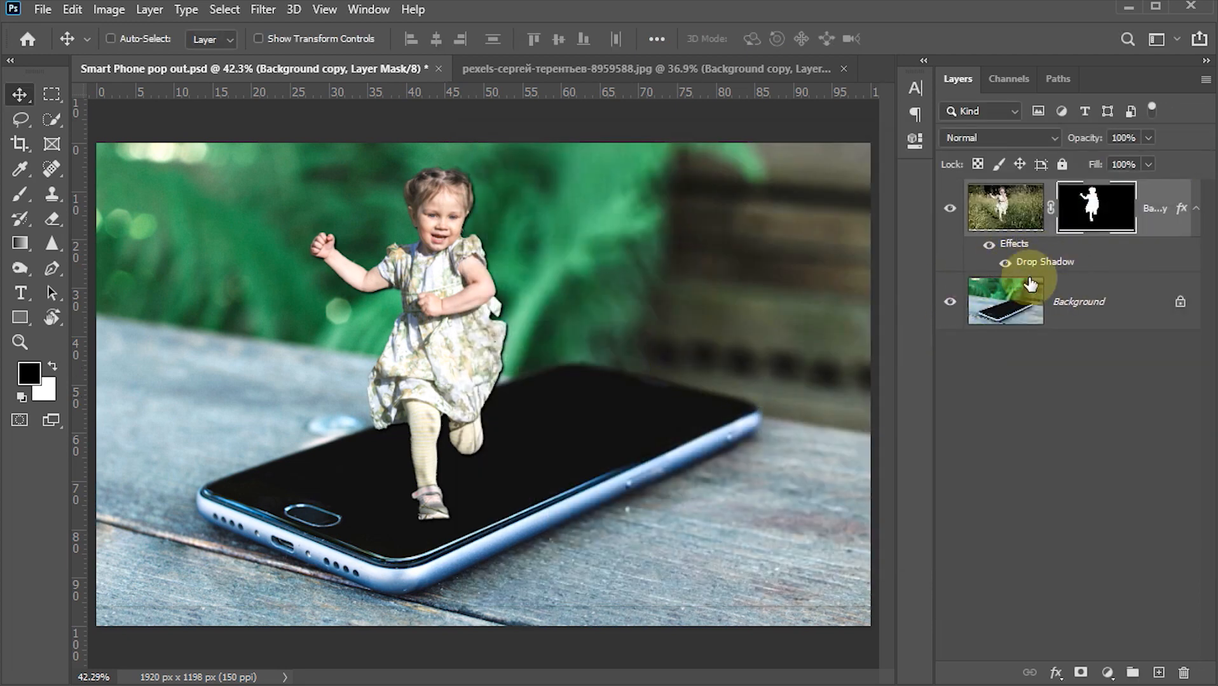
Separate the girl's drop shadow into its own layer and hide that shadow layer.
{"action": "right_click", "coordinate": [1062, 264]}
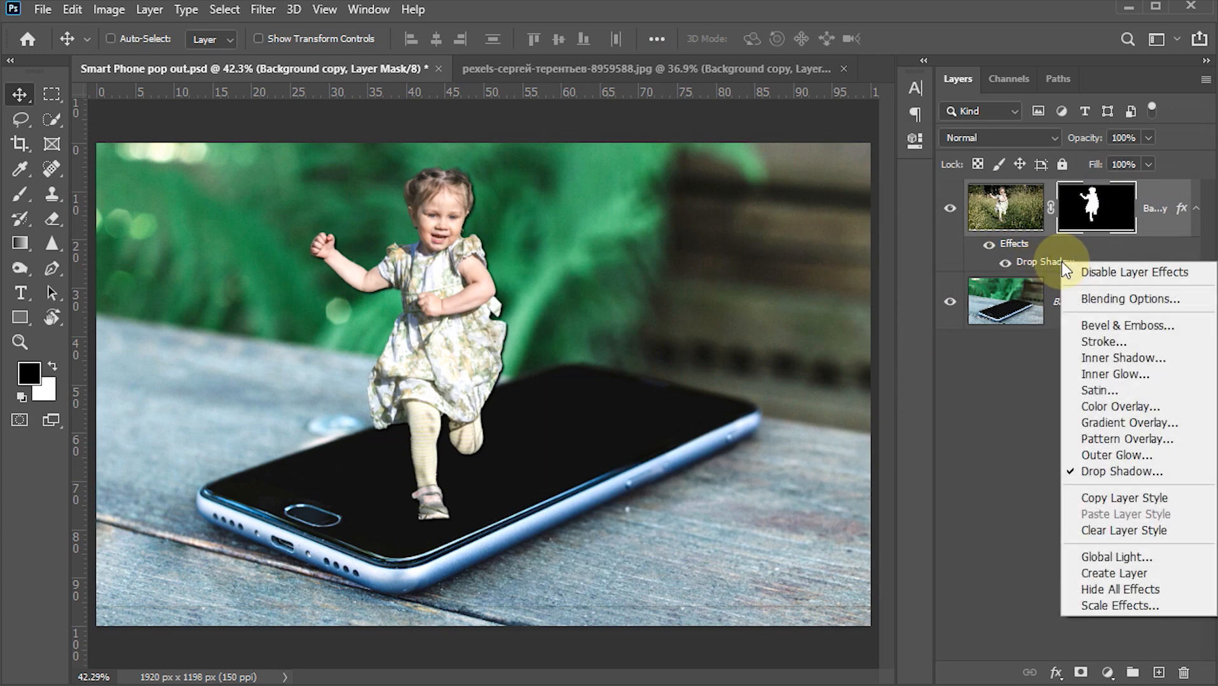
{"action": "left_click", "coordinate": [1109, 574]}
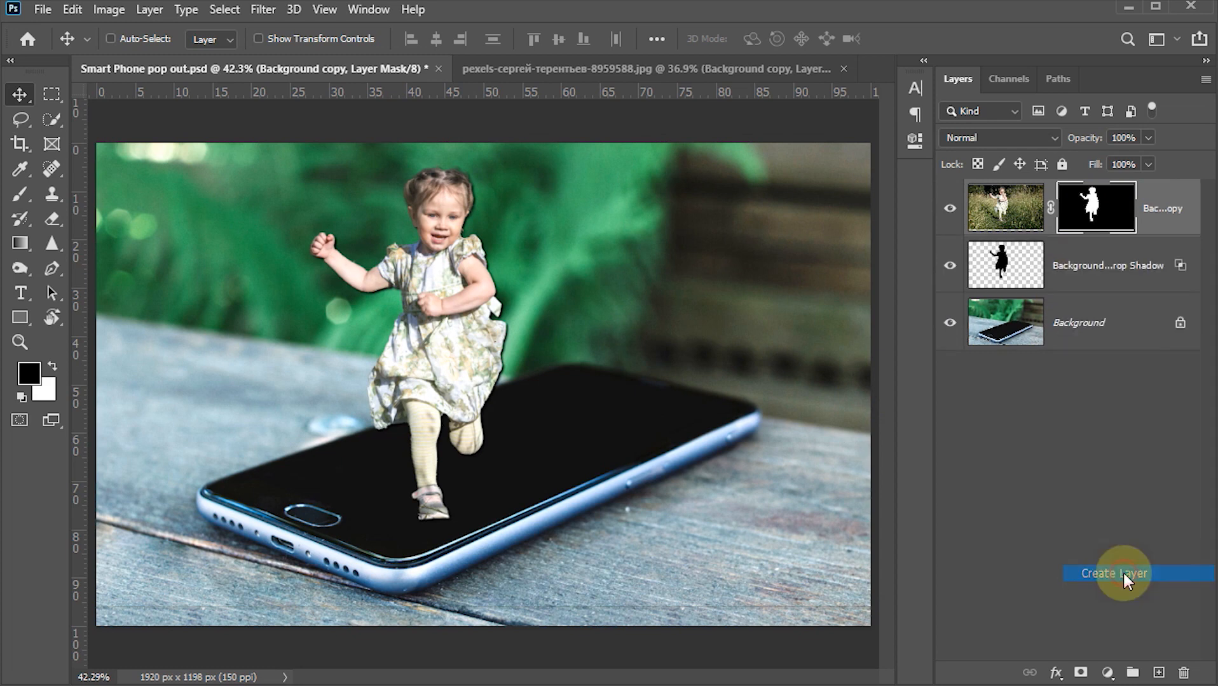
{"action": "left_click", "coordinate": [949, 208]}
{"action": "left_click", "coordinate": [950, 266]}
{"action": "left_click", "coordinate": [949, 265]}
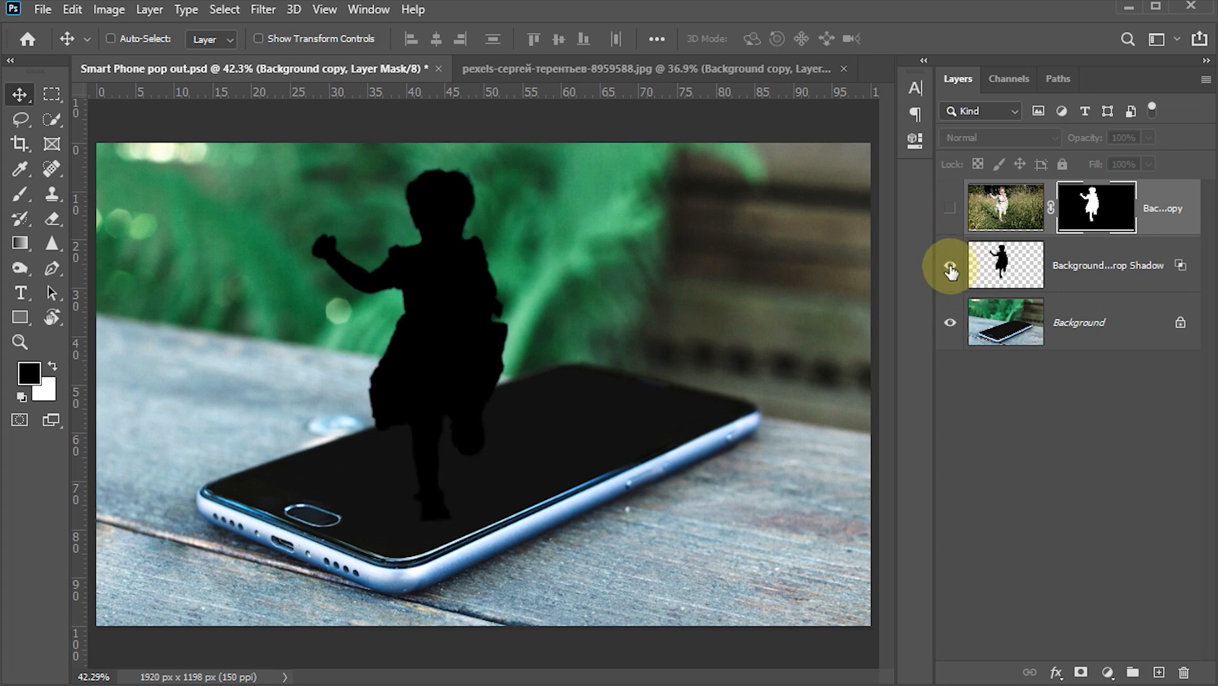
{"action": "left_click", "coordinate": [949, 208]}
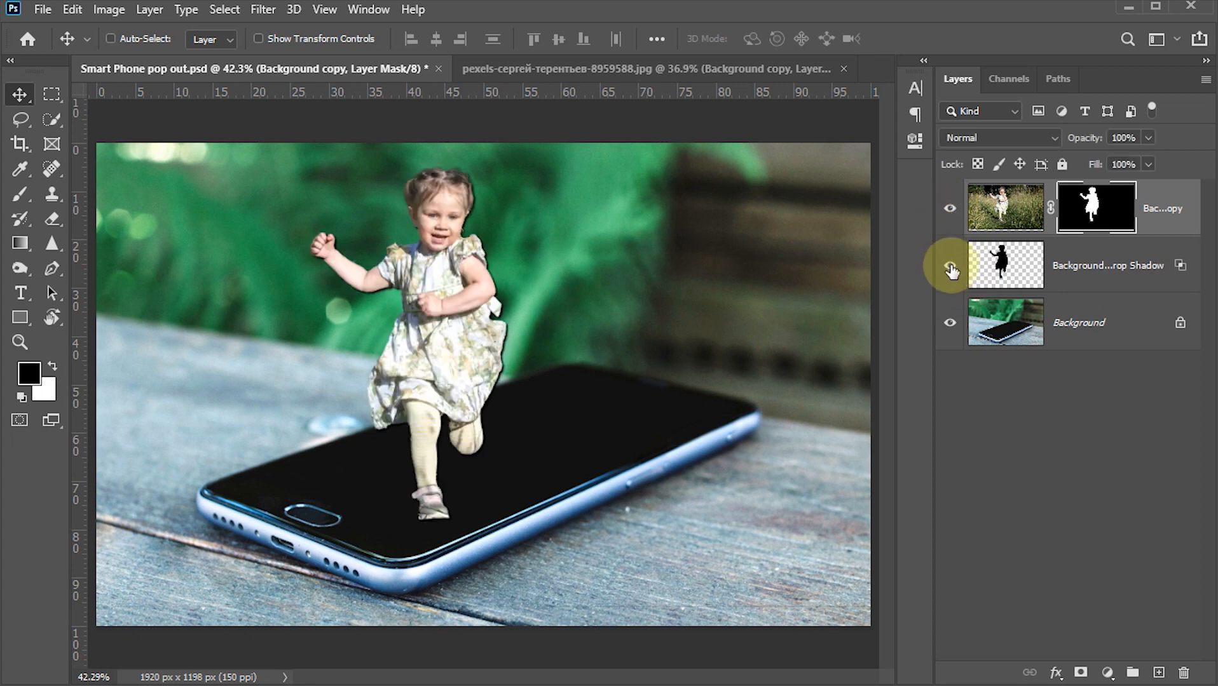
{"action": "left_click", "coordinate": [950, 267]}
{"action": "left_click", "coordinate": [998, 270]}
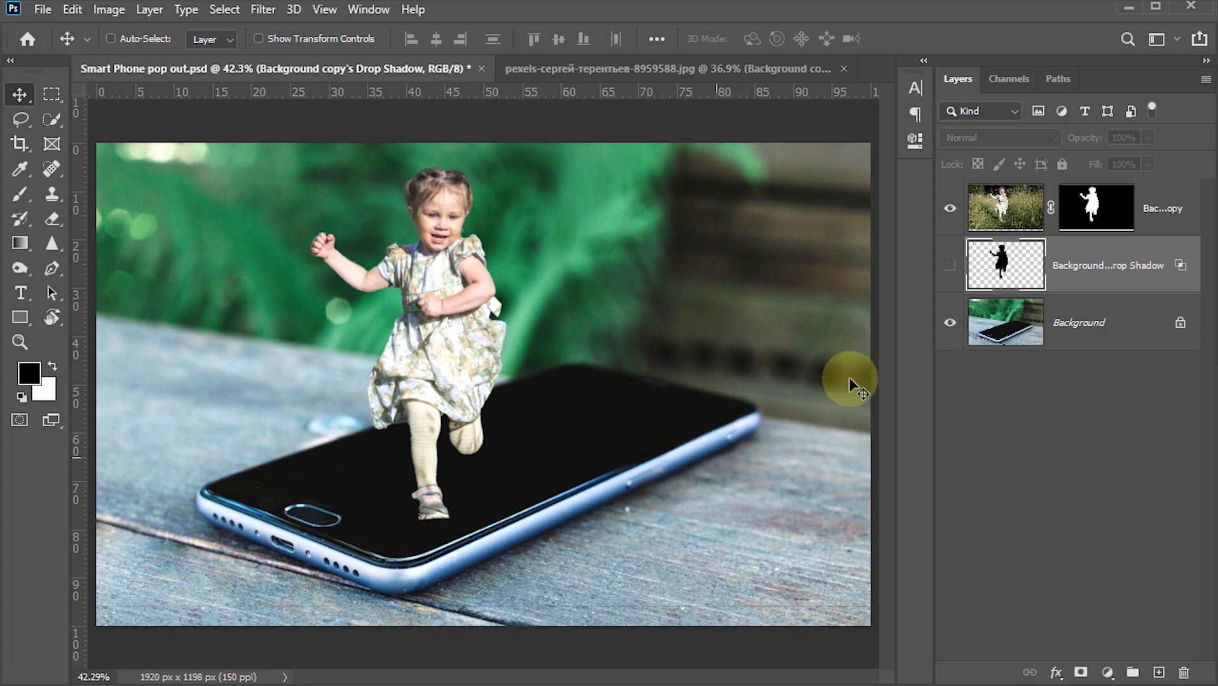
Preview the Screen shape channel over the image, hide it again, and load it as a selection.
{"action": "left_click", "coordinate": [1002, 79]}
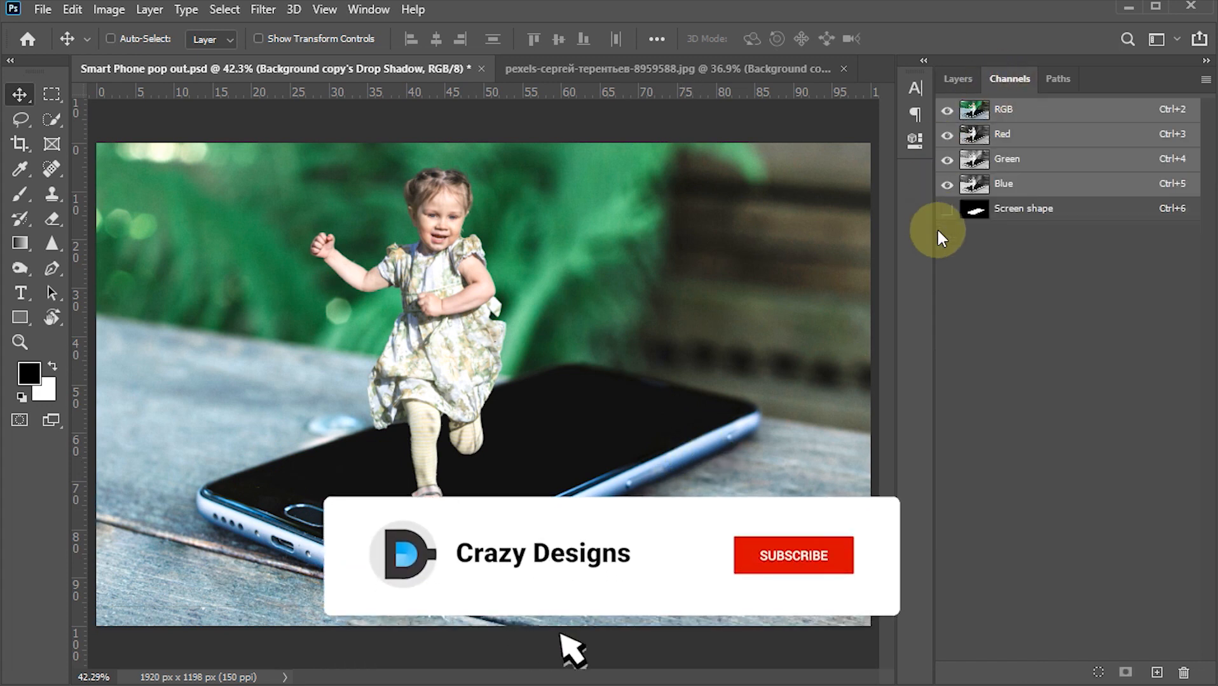
{"action": "left_click", "coordinate": [947, 210]}
{"action": "left_click", "coordinate": [991, 216]}
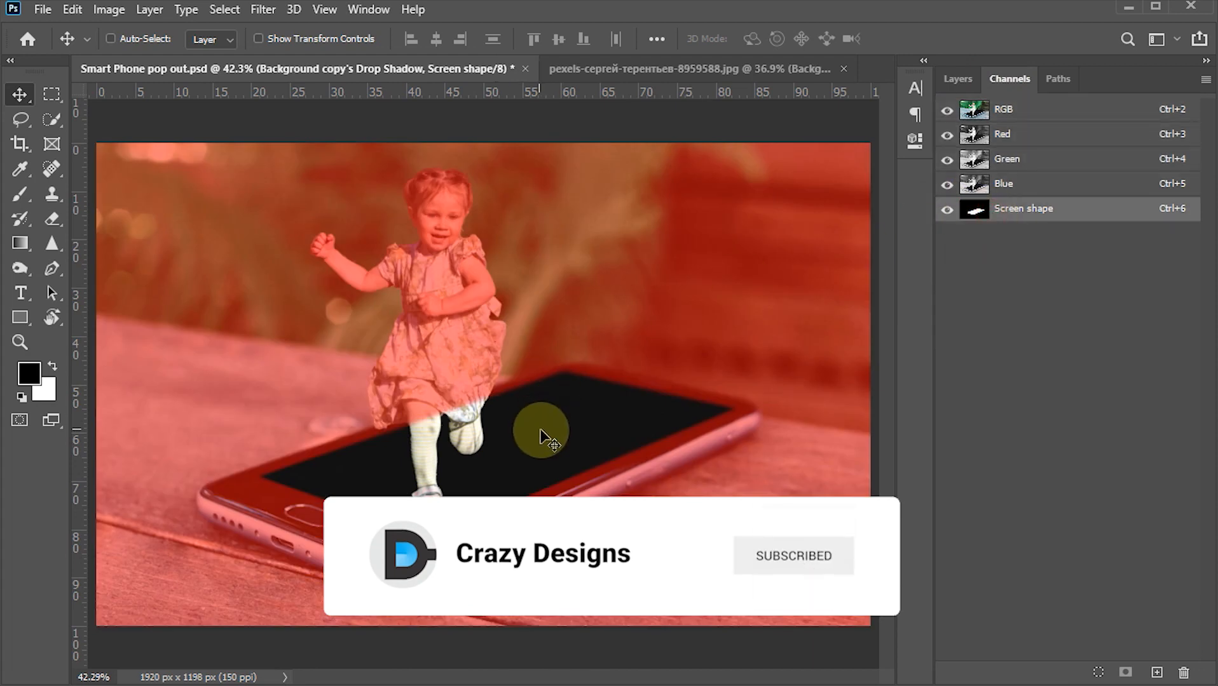
{"action": "left_click_drag", "start_coordinate": [543, 434], "coordinate": [605, 431]}
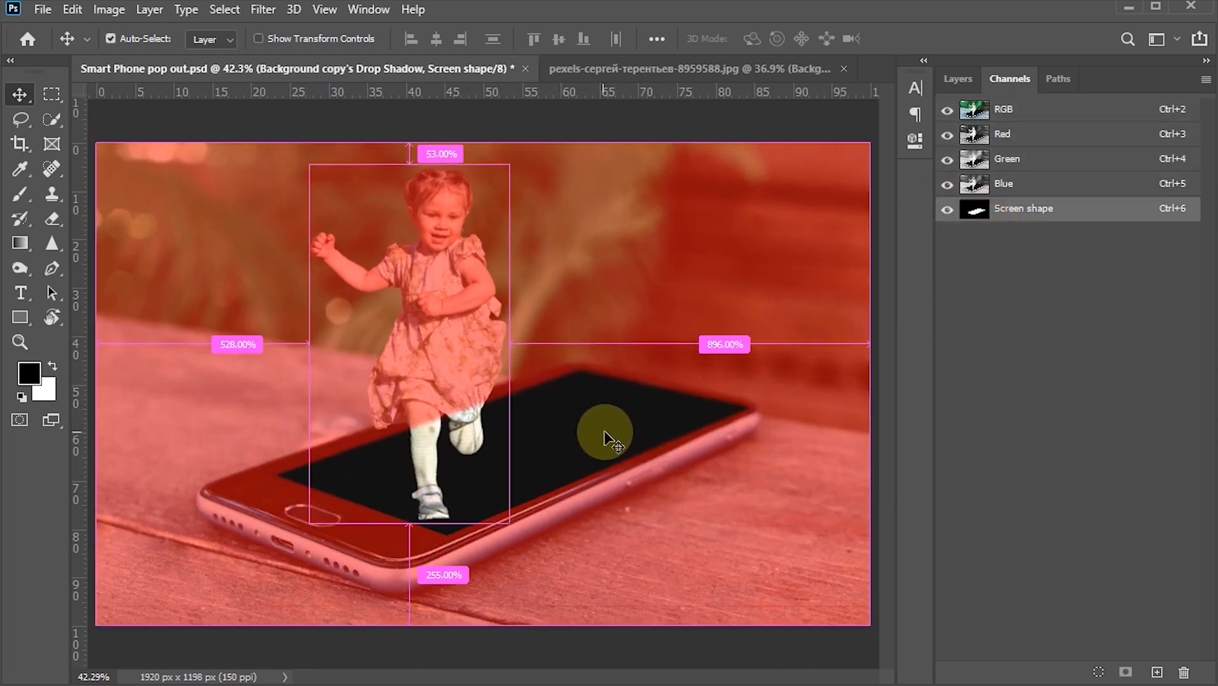
{"action": "left_click", "coordinate": [946, 209]}
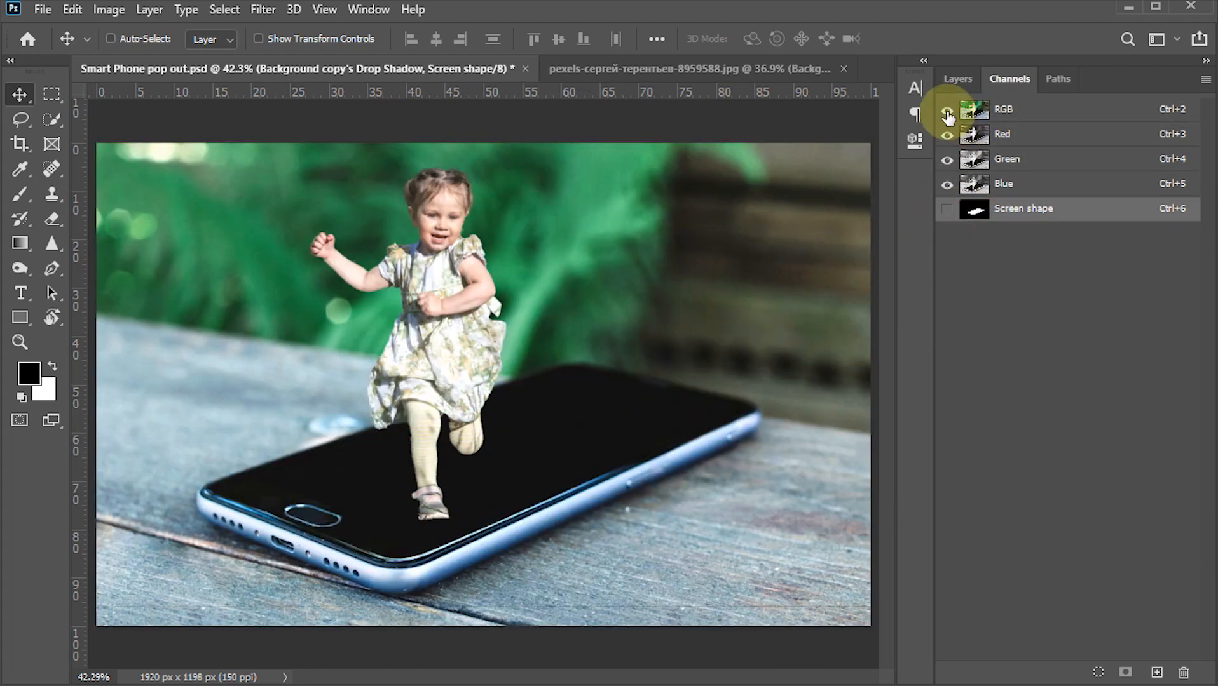
{"action": "left_click", "coordinate": [975, 213], "text": "ctrl"}
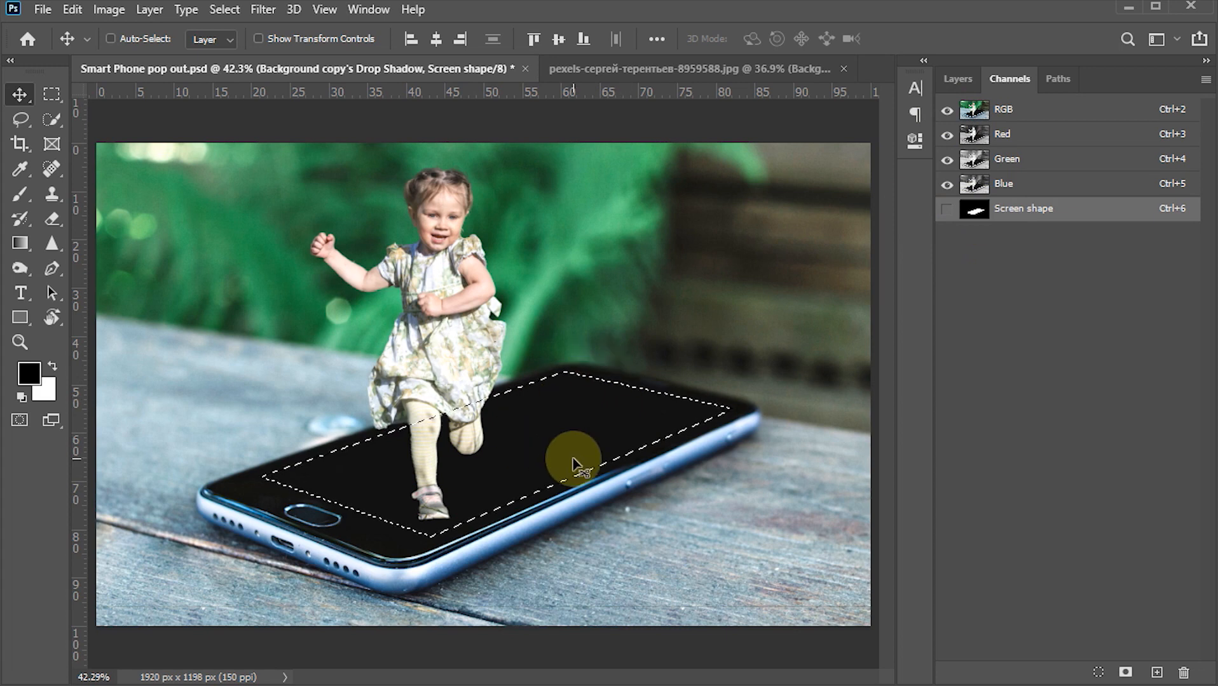
Fill the selected phone-screen area with white on the girl layer's mask to reveal the grass.
{"action": "left_click", "coordinate": [958, 80]}
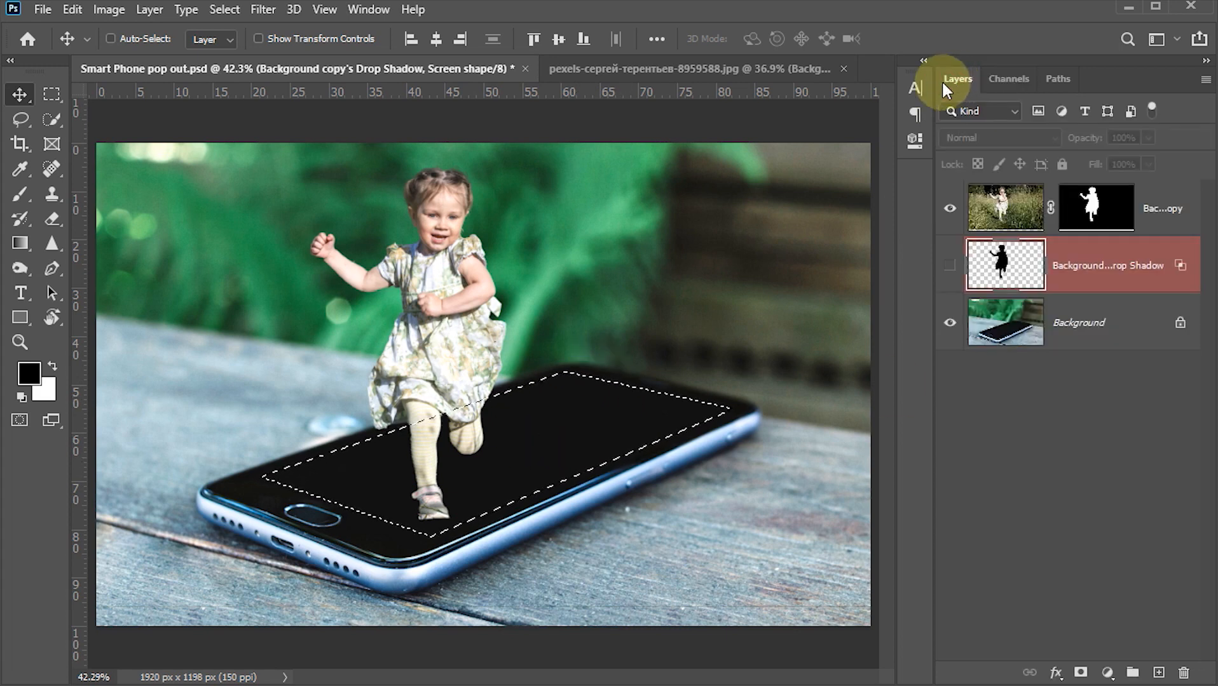
{"action": "left_click", "coordinate": [988, 227]}
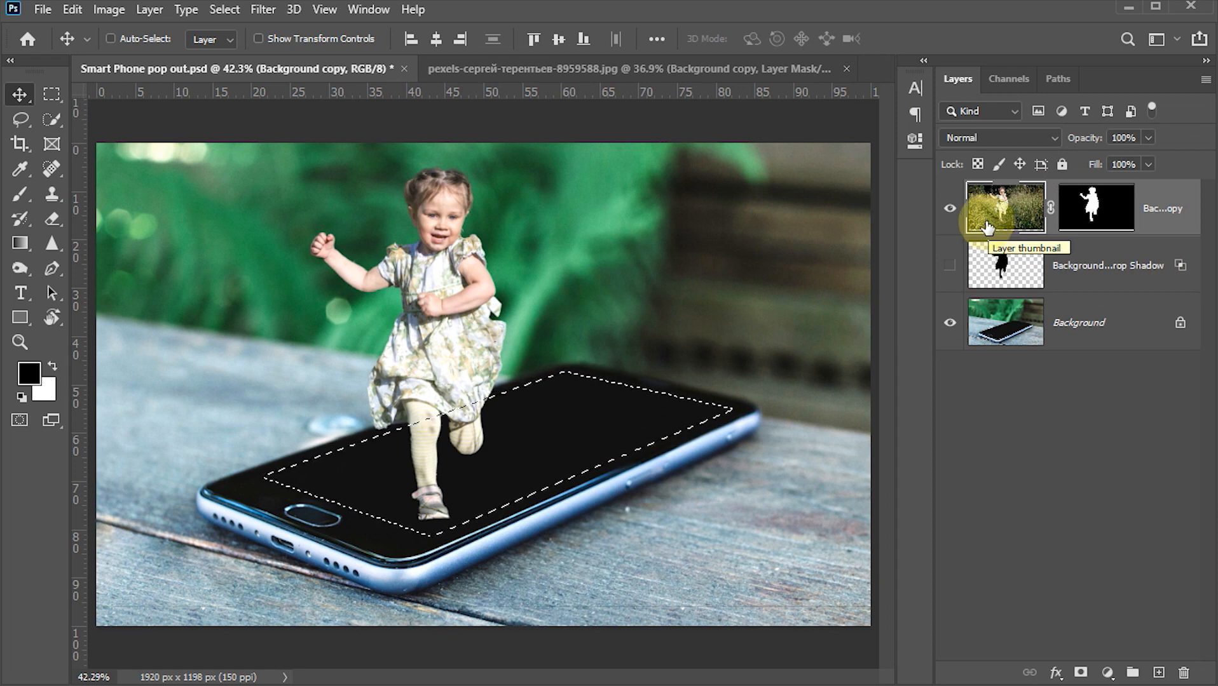
{"action": "left_click", "coordinate": [1093, 214]}
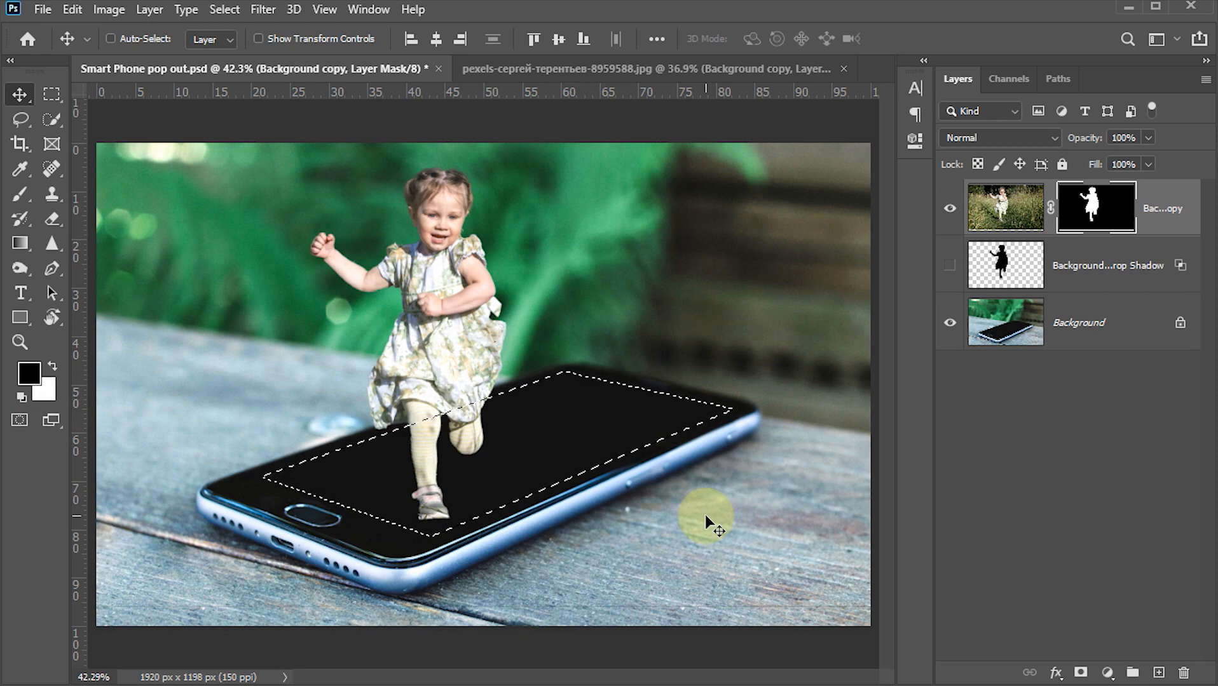
{"action": "key", "text": "ctrl+BackSpace"}
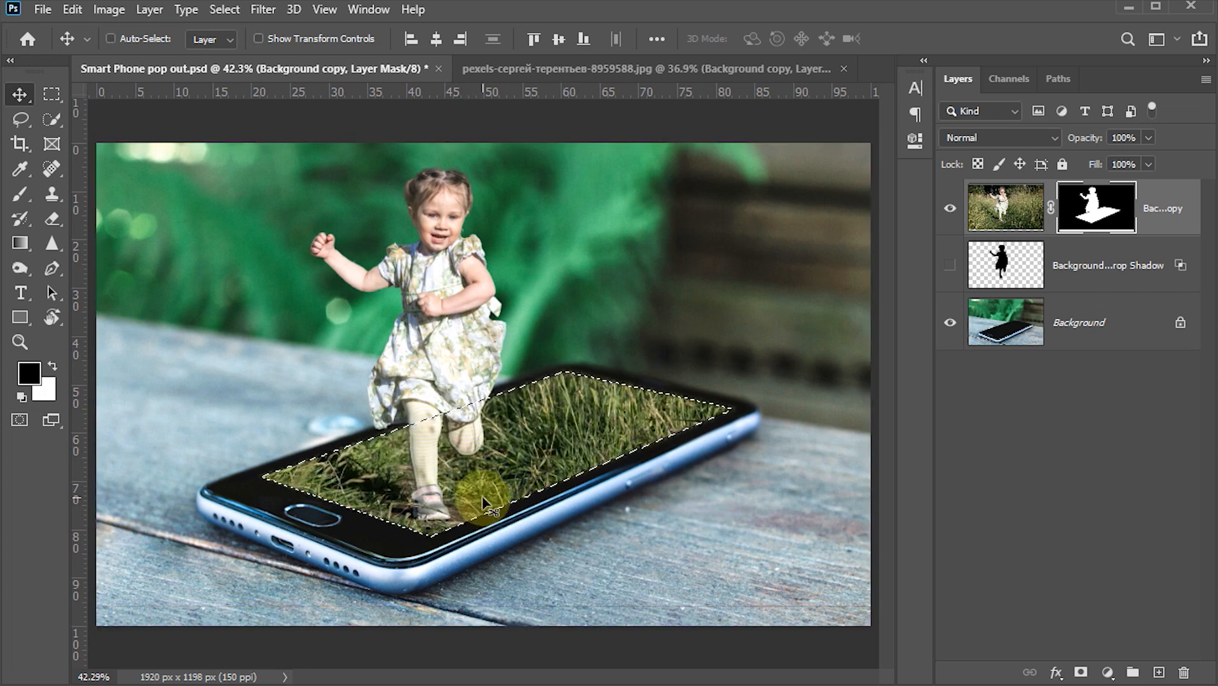
{"action": "left_click", "coordinate": [1097, 208]}
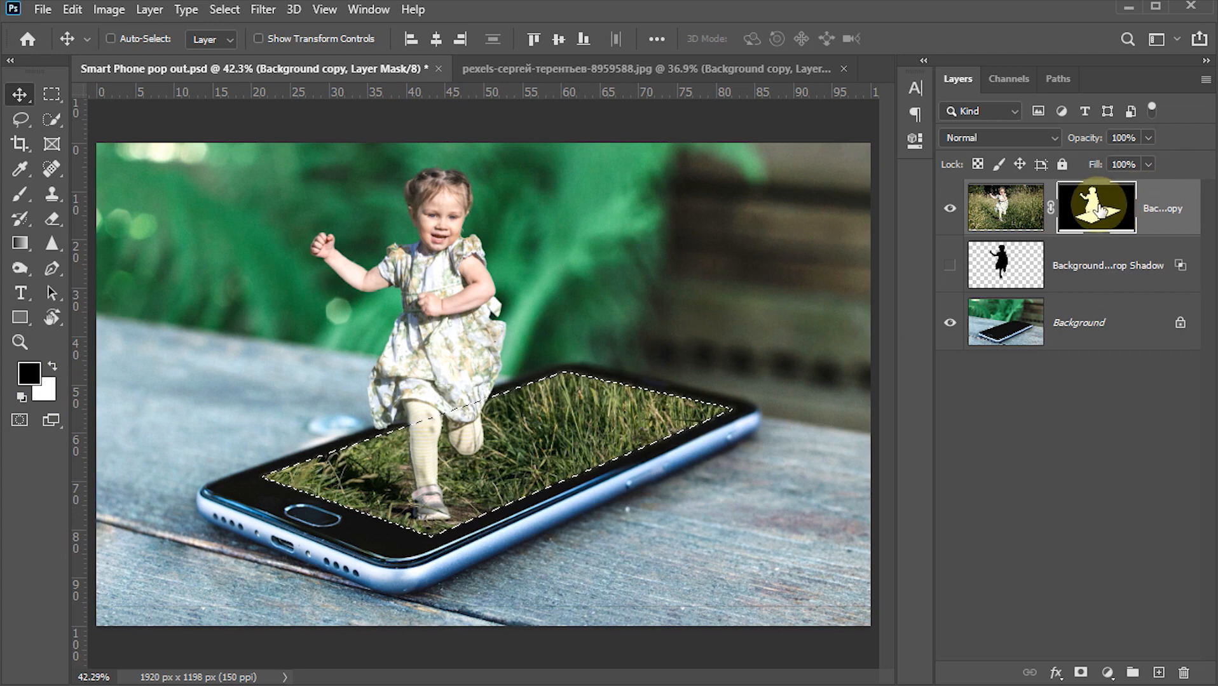
{"action": "left_click", "coordinate": [1009, 77]}
{"action": "left_click", "coordinate": [982, 221]}
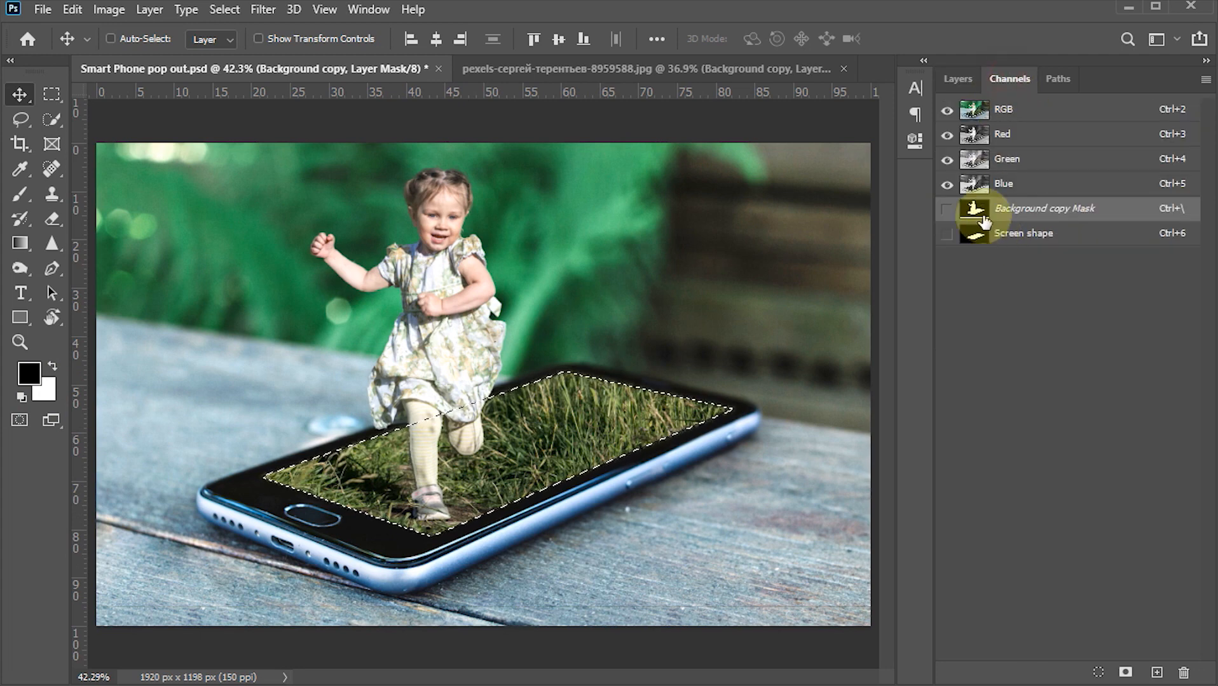
{"action": "left_click", "coordinate": [957, 78]}
{"action": "left_click", "coordinate": [1085, 219]}
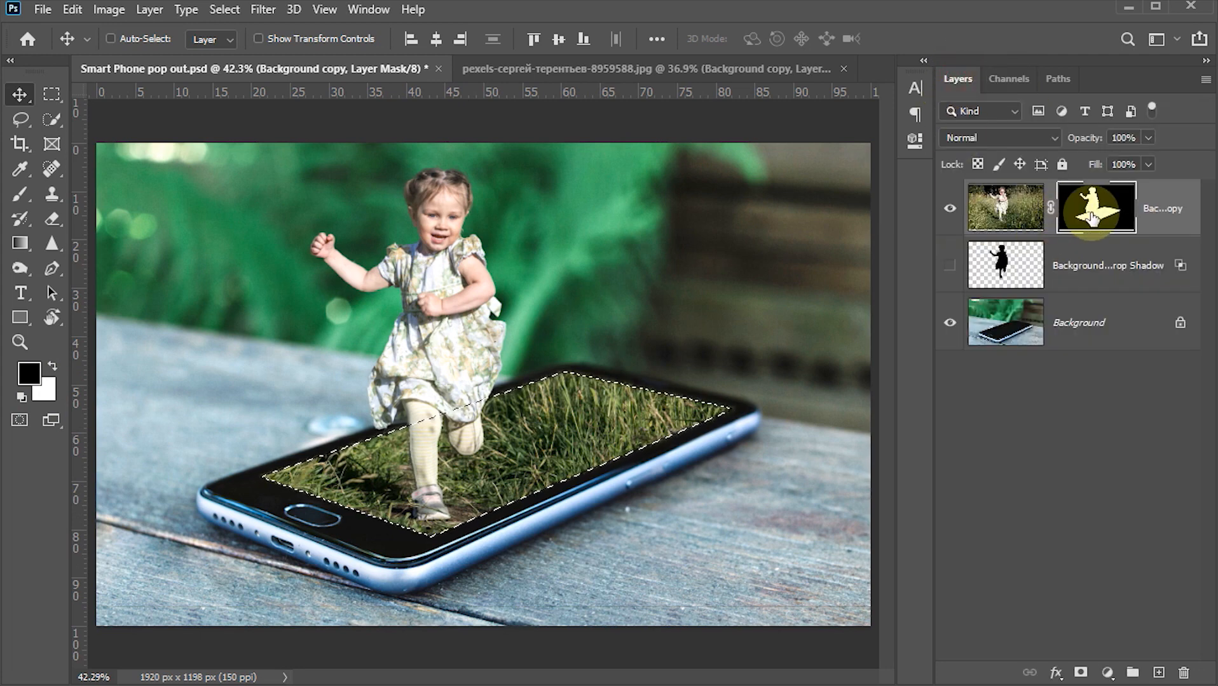
Clear the phone-screen selection and save the document.
{"action": "key", "text": "ctrl"}
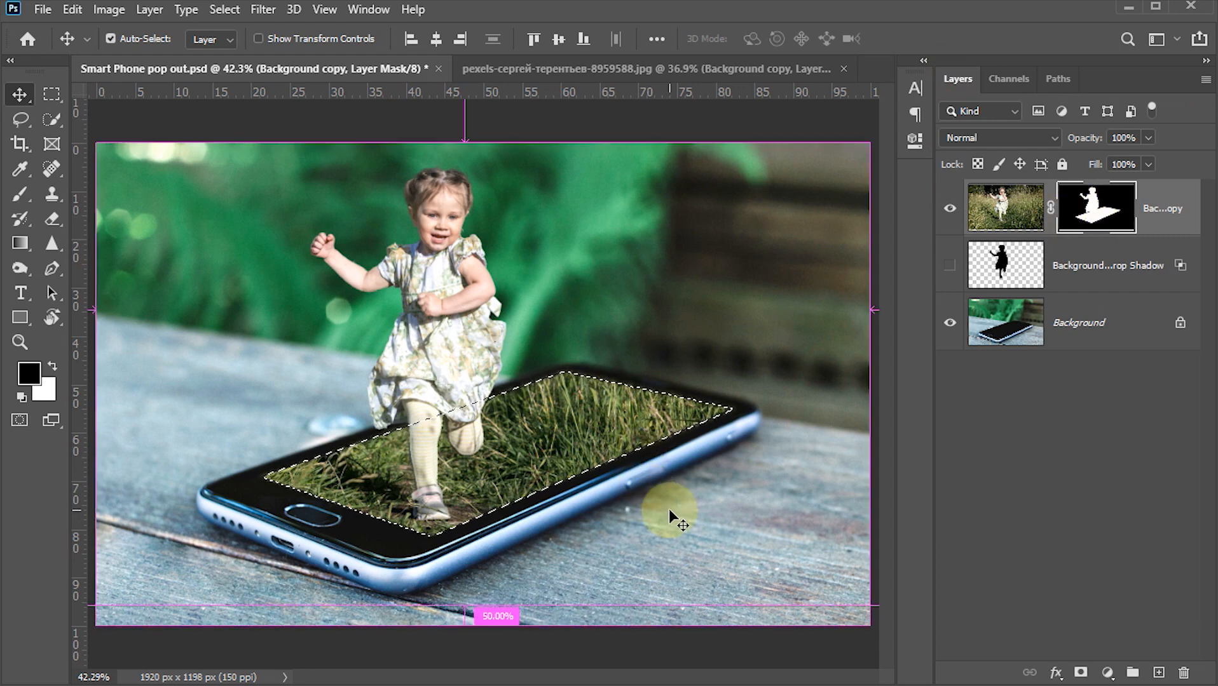
{"action": "key", "text": "ctrl+d"}
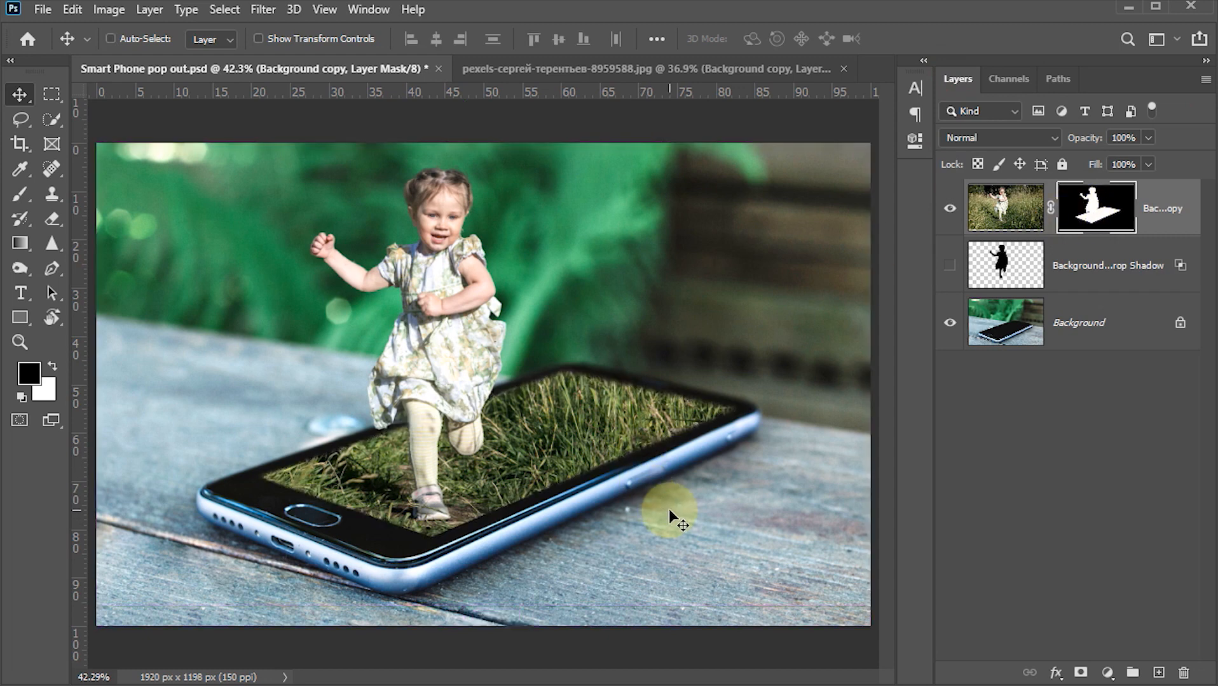
{"action": "key", "text": "ctrl+s"}
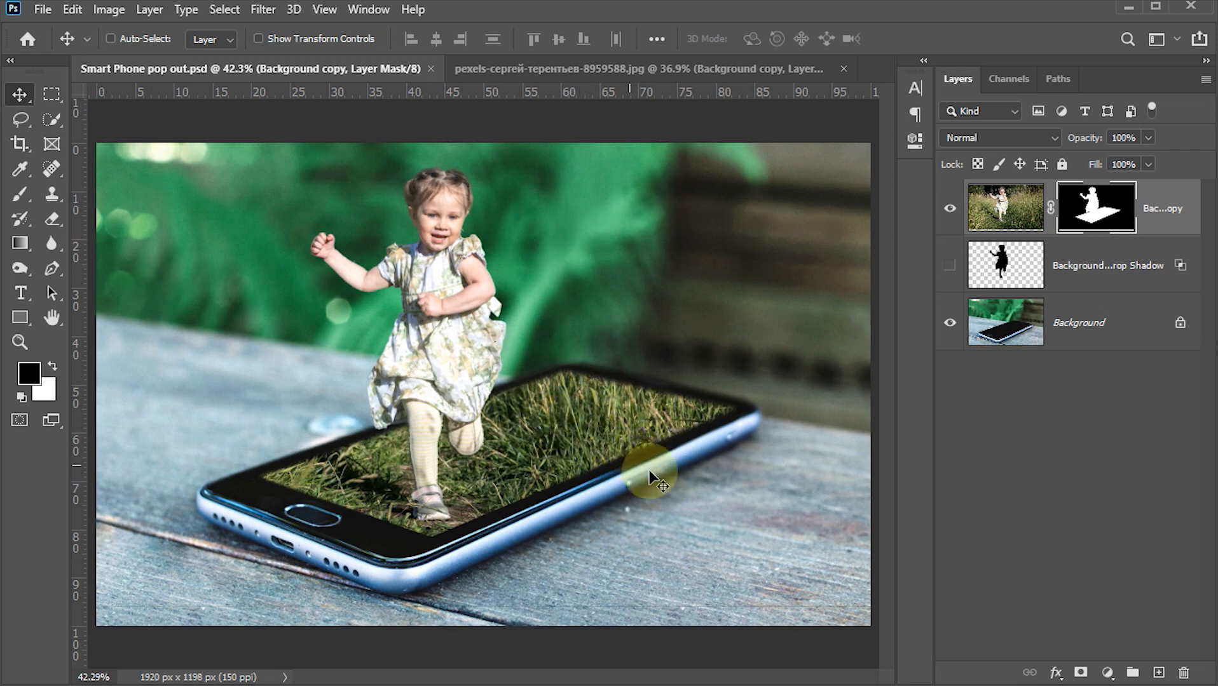
Blur the grass at the far end of the phone screen on the girl layer's image, using the Blur Tool at 100% strength and brush size 200.
{"action": "left_click", "coordinate": [1009, 229]}
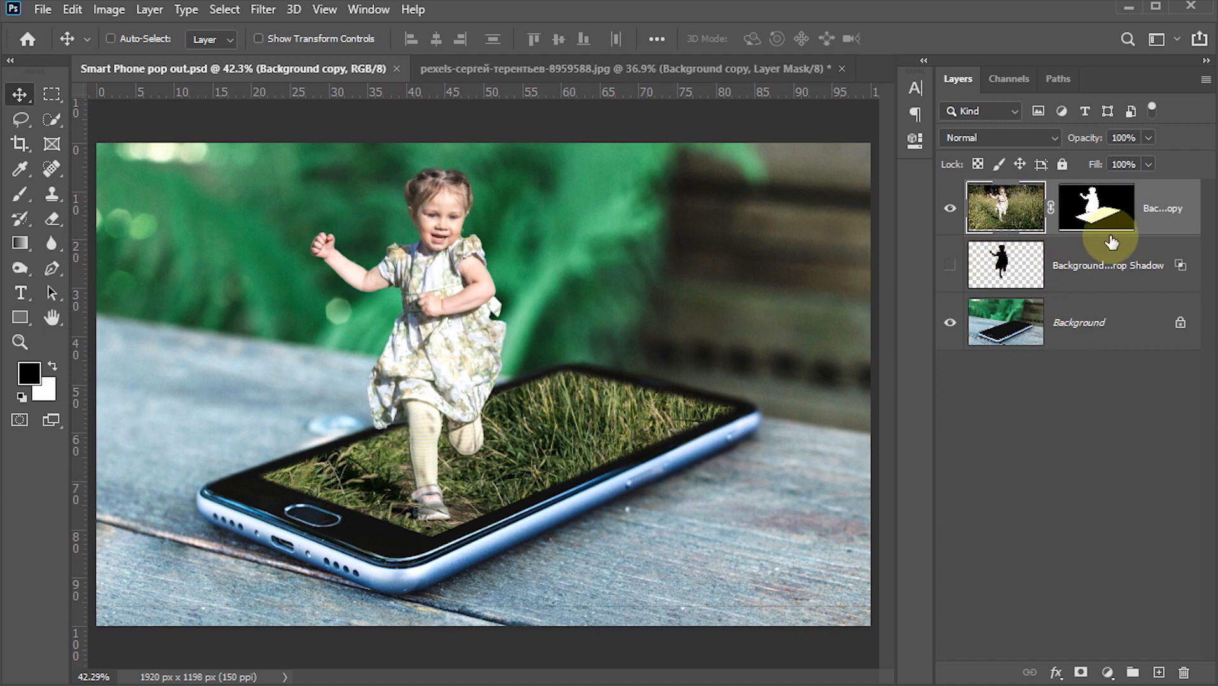
{"action": "left_click", "coordinate": [1092, 207]}
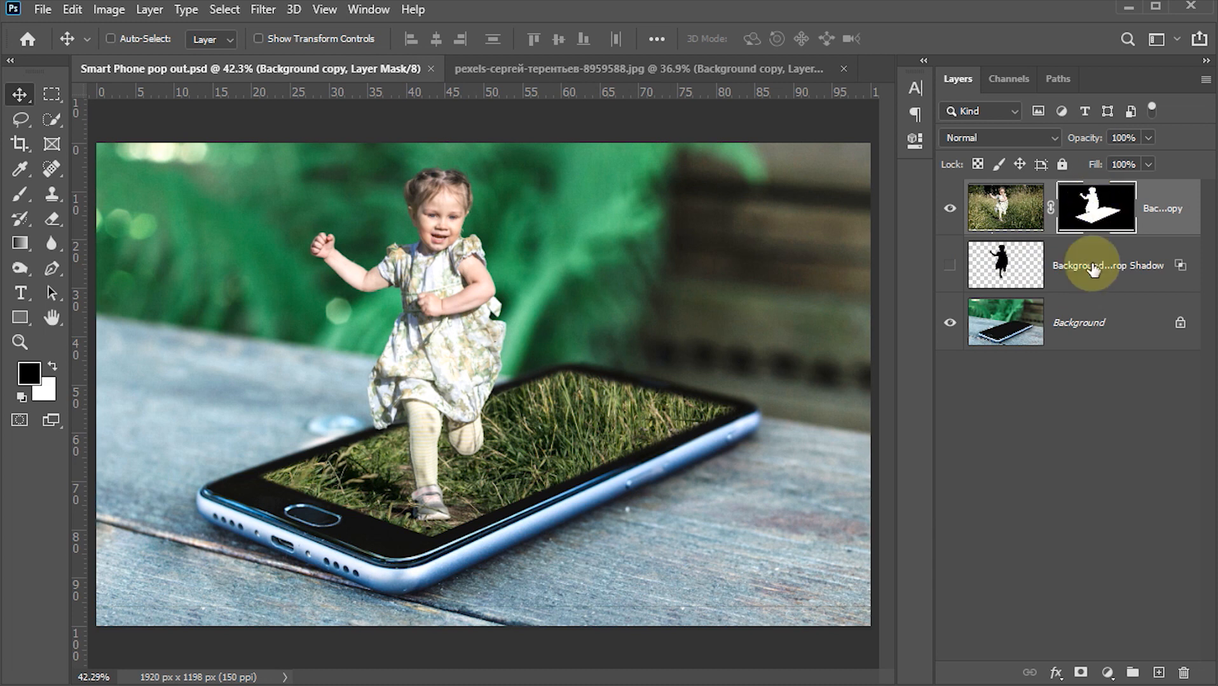
{"action": "left_click", "coordinate": [1008, 213]}
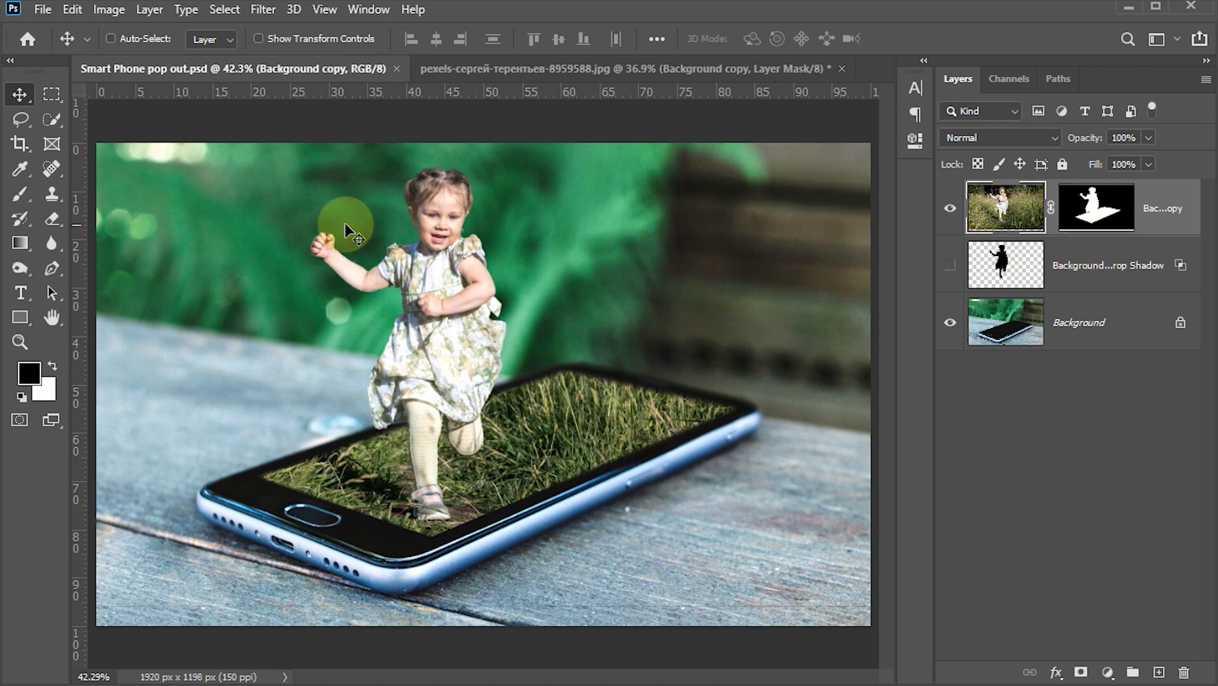
{"action": "left_click", "coordinate": [53, 244]}
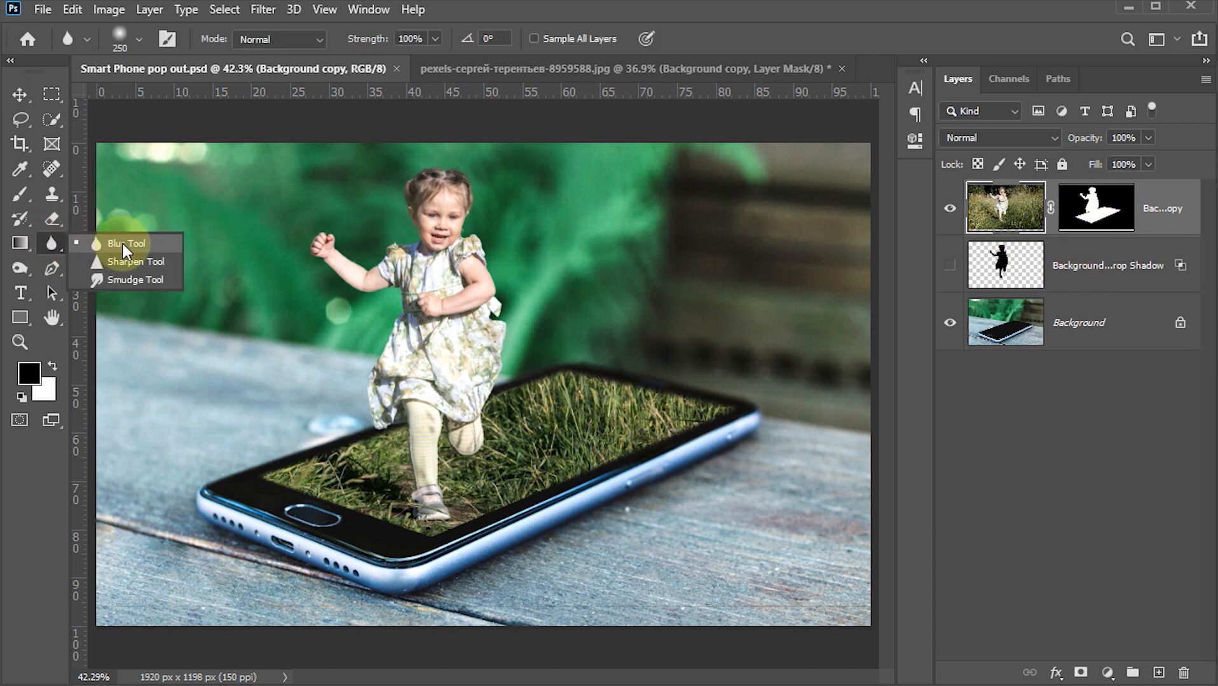
{"action": "left_click", "coordinate": [111, 240]}
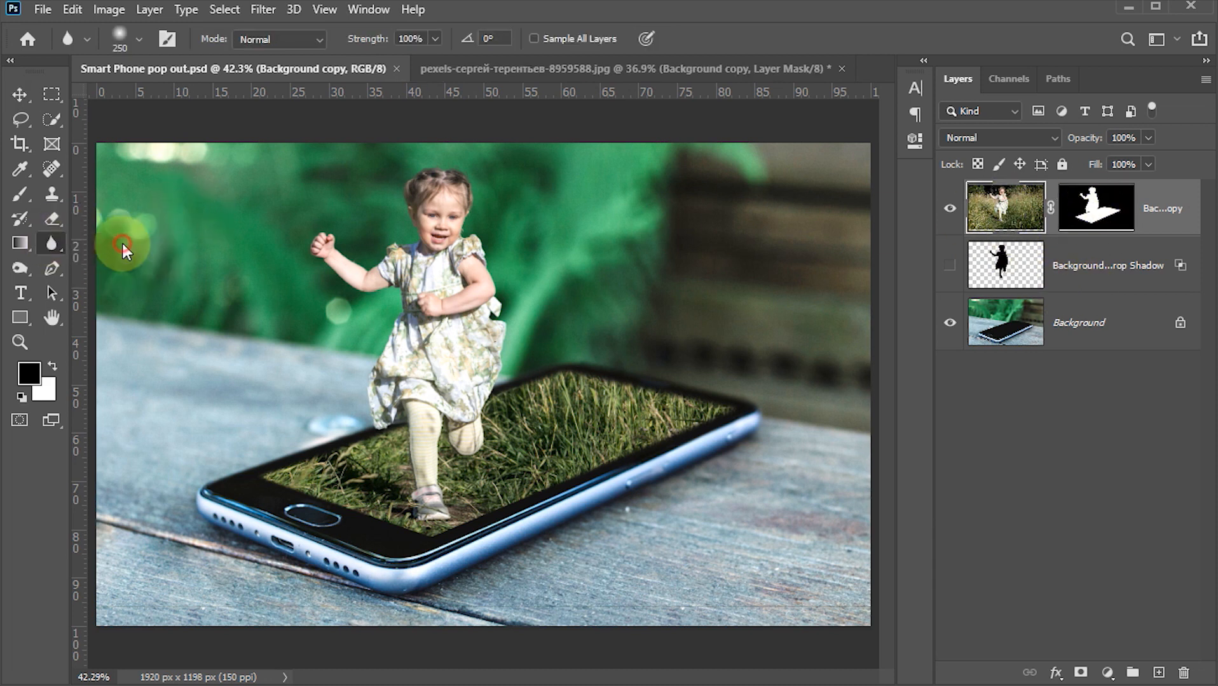
{"action": "left_click", "coordinate": [425, 38]}
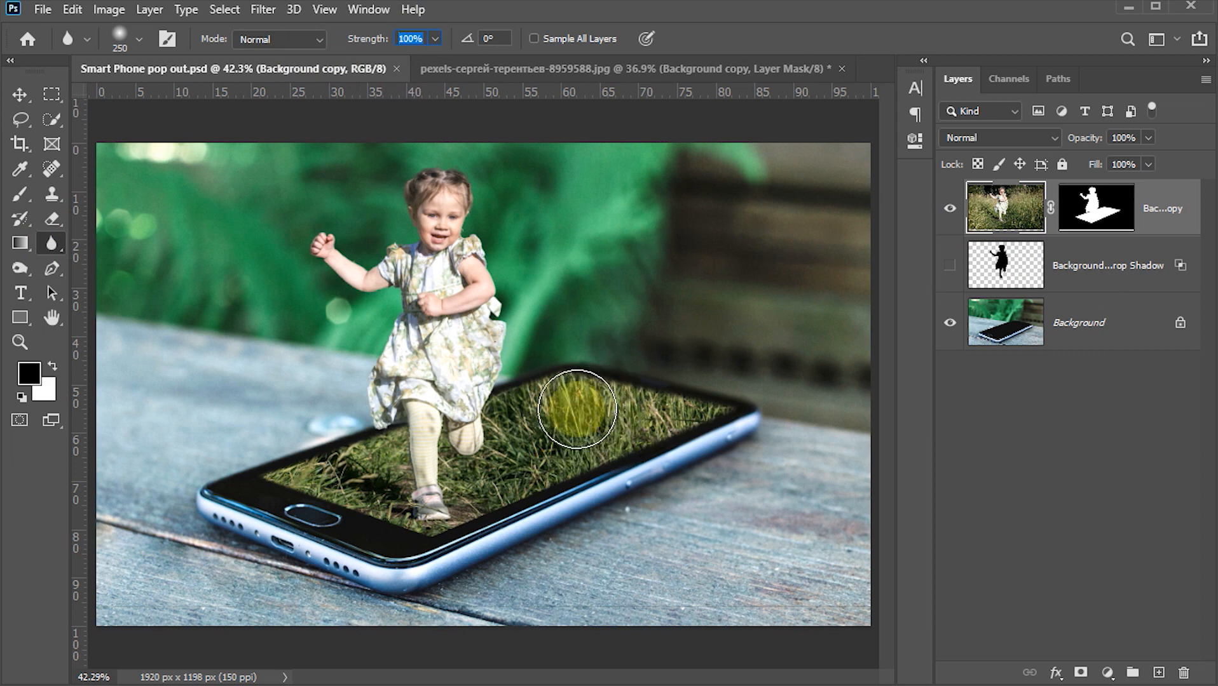
{"action": "left_click", "coordinate": [577, 409]}
{"action": "key", "text": "bracketleft"}
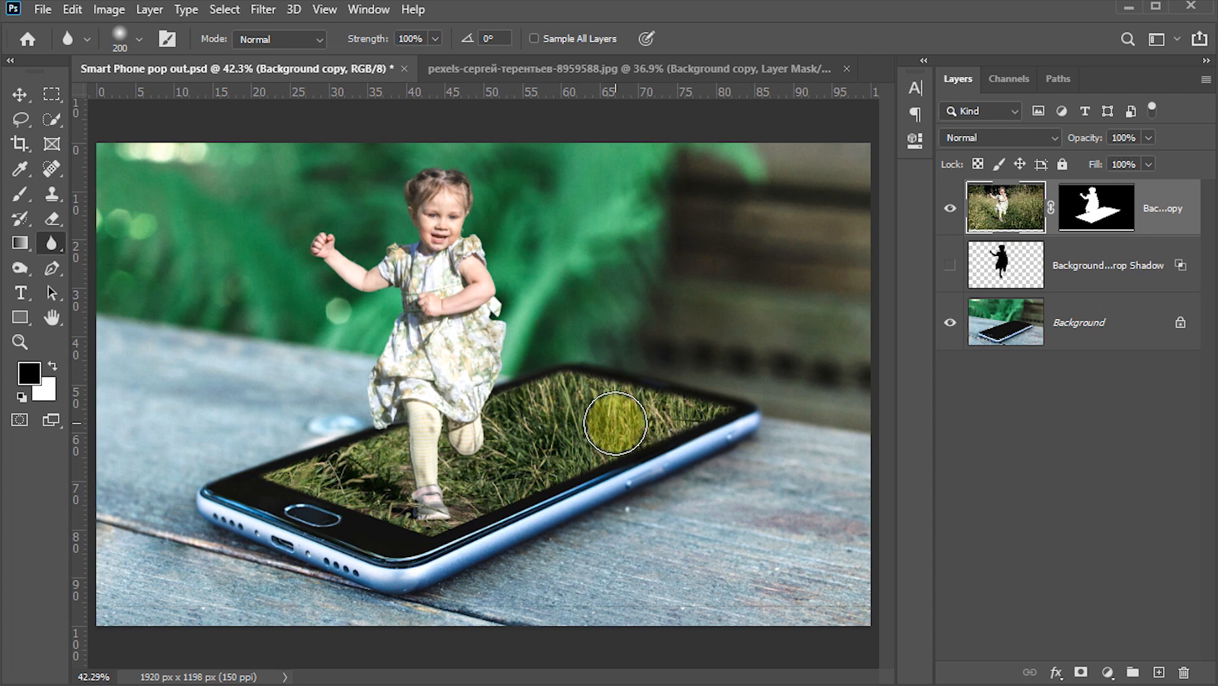
{"action": "mouse_move", "coordinate": [615, 424]}
{"action": "left_mouse_down"}
{"action": "mouse_move", "coordinate": [544, 400]}
{"action": "mouse_move", "coordinate": [713, 419]}
{"action": "mouse_move", "coordinate": [598, 414]}
{"action": "mouse_move", "coordinate": [676, 411]}
{"action": "mouse_move", "coordinate": [601, 389]}
{"action": "mouse_move", "coordinate": [679, 409]}
{"action": "mouse_move", "coordinate": [520, 417]}
{"action": "mouse_move", "coordinate": [574, 384]}
{"action": "mouse_move", "coordinate": [592, 392]}
{"action": "mouse_move", "coordinate": [544, 452]}
{"action": "mouse_move", "coordinate": [654, 458]}
{"action": "mouse_move", "coordinate": [573, 425]}
{"action": "mouse_move", "coordinate": [744, 411]}
{"action": "mouse_move", "coordinate": [630, 404]}
{"action": "mouse_move", "coordinate": [621, 375]}
{"action": "mouse_move", "coordinate": [579, 390]}
{"action": "mouse_move", "coordinate": [585, 406]}
{"action": "mouse_move", "coordinate": [658, 438]}
{"action": "mouse_move", "coordinate": [586, 439]}
{"action": "mouse_move", "coordinate": [651, 447]}
{"action": "mouse_move", "coordinate": [549, 405]}
{"action": "mouse_move", "coordinate": [702, 394]}
{"action": "mouse_move", "coordinate": [584, 393]}
{"action": "mouse_move", "coordinate": [728, 400]}
{"action": "mouse_move", "coordinate": [544, 432]}
{"action": "mouse_move", "coordinate": [636, 447]}
{"action": "mouse_move", "coordinate": [542, 451]}
{"action": "mouse_move", "coordinate": [578, 387]}
{"action": "mouse_move", "coordinate": [528, 393]}
{"action": "mouse_move", "coordinate": [525, 414]}
{"action": "mouse_move", "coordinate": [534, 381]}
{"action": "mouse_move", "coordinate": [528, 447]}
{"action": "mouse_move", "coordinate": [675, 452]}
{"action": "mouse_move", "coordinate": [576, 458]}
{"action": "mouse_move", "coordinate": [658, 431]}
{"action": "mouse_move", "coordinate": [597, 433]}
{"action": "mouse_move", "coordinate": [654, 433]}
{"action": "mouse_move", "coordinate": [525, 467]}
{"action": "mouse_move", "coordinate": [648, 459]}
{"action": "mouse_move", "coordinate": [665, 401]}
{"action": "mouse_move", "coordinate": [579, 377]}
{"action": "mouse_move", "coordinate": [671, 377]}
{"action": "mouse_move", "coordinate": [545, 380]}
{"action": "left_mouse_up"}
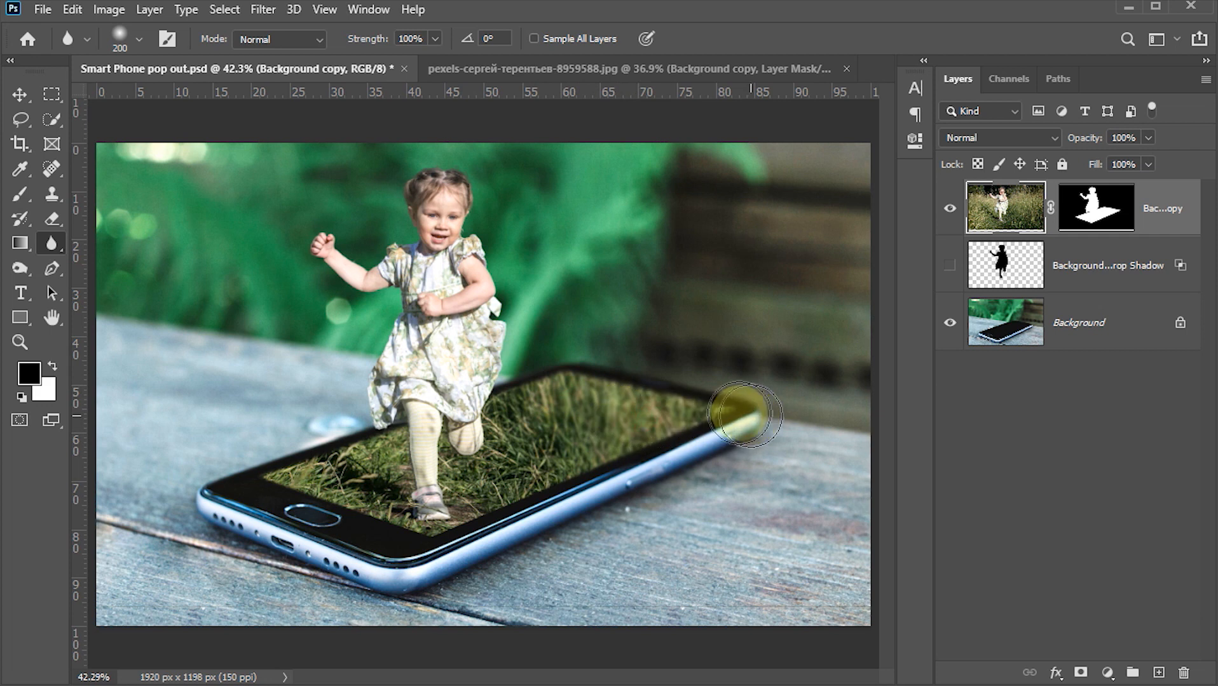
Show the girl's drop shadow layer and move it above the girl layer in the stacking order.
{"action": "key", "text": "v"}
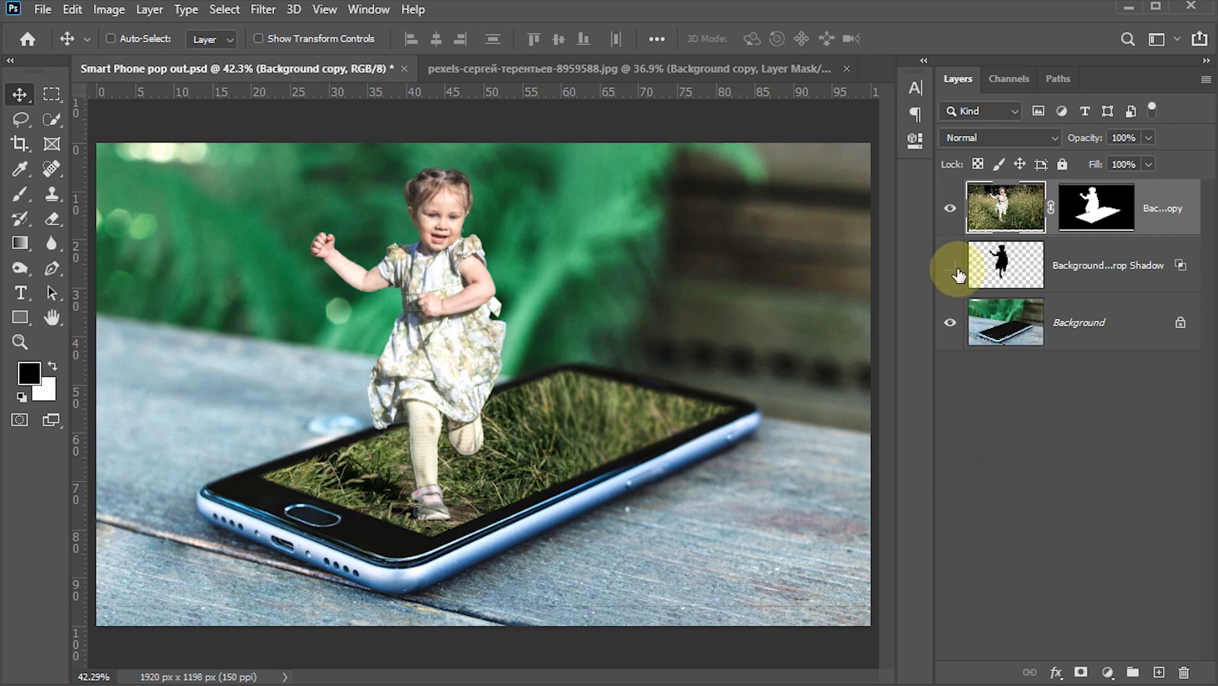
{"action": "left_click", "coordinate": [950, 266]}
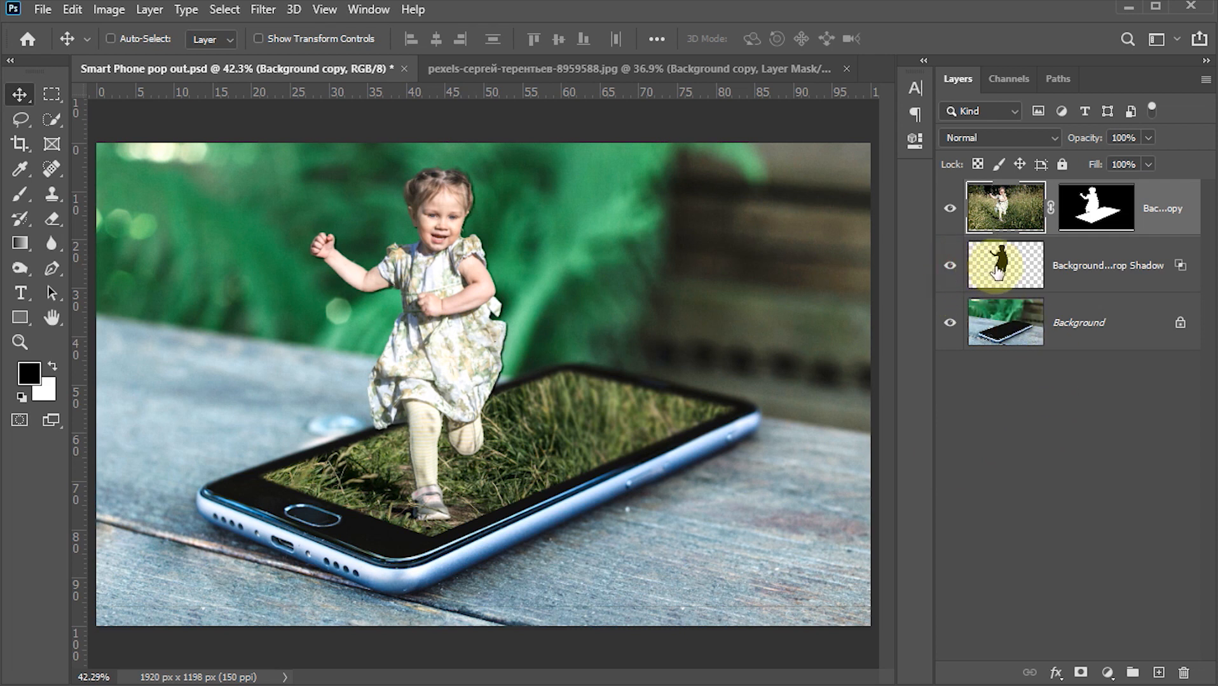
{"action": "left_click", "coordinate": [1002, 272]}
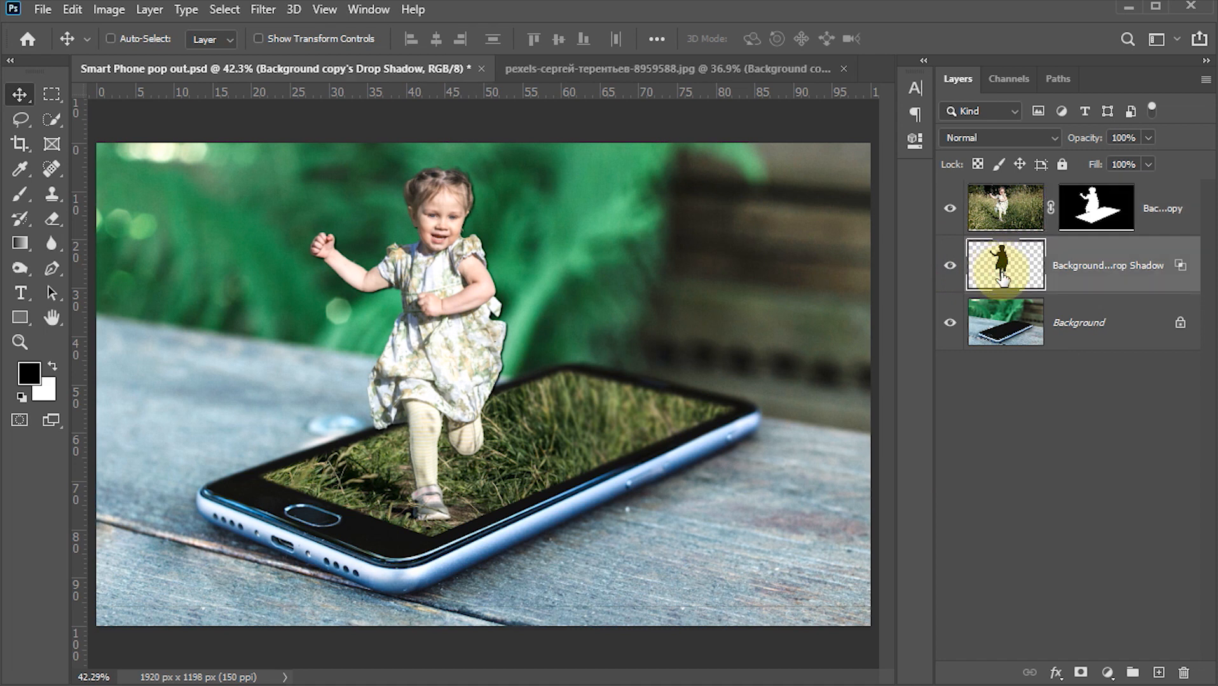
{"action": "left_click_drag", "start_coordinate": [1001, 263], "coordinate": [1005, 206]}
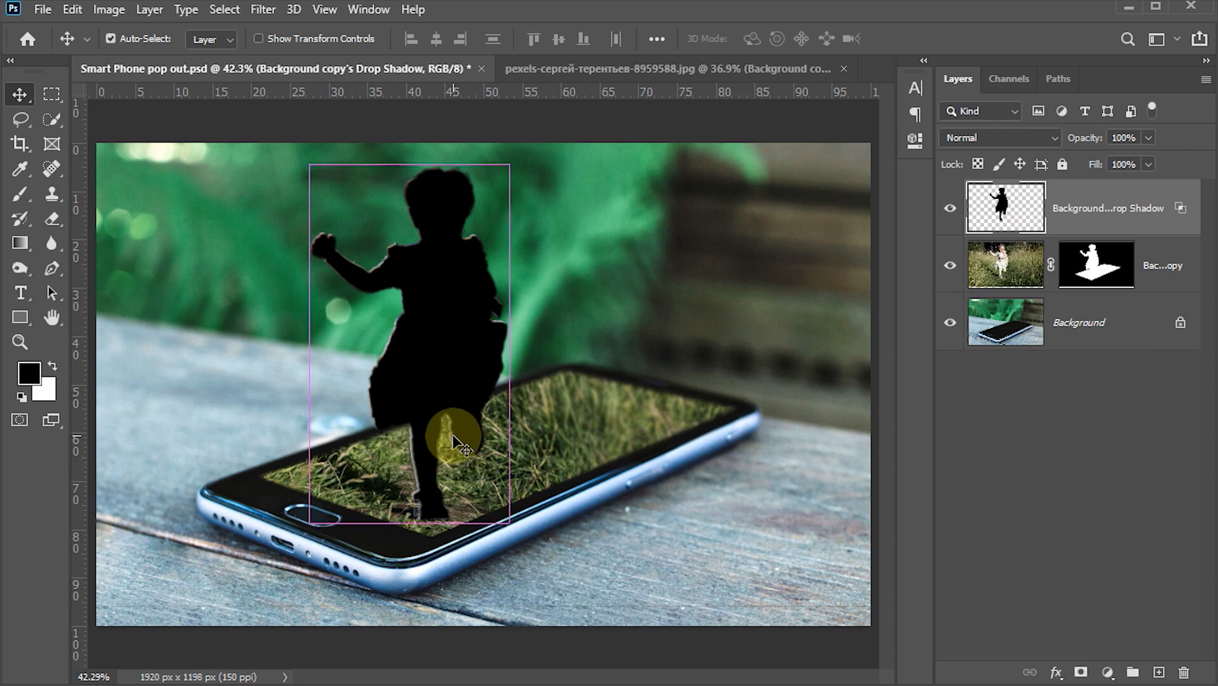
Transform the shadow to about 35% height and about 68° horizontal skew, laying it from the girl's feet towards the image's left edge.
{"action": "key", "text": "ctrl+t"}
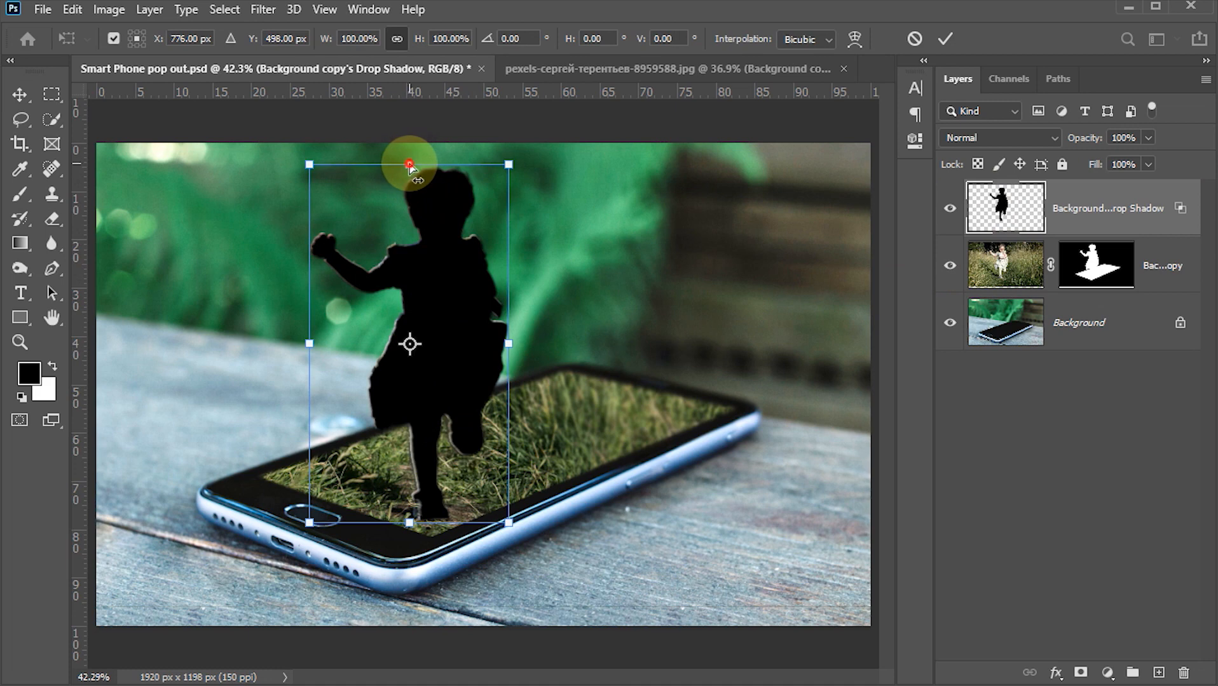
{"action": "left_click_drag", "start_coordinate": [410, 166], "coordinate": [100, 399]}
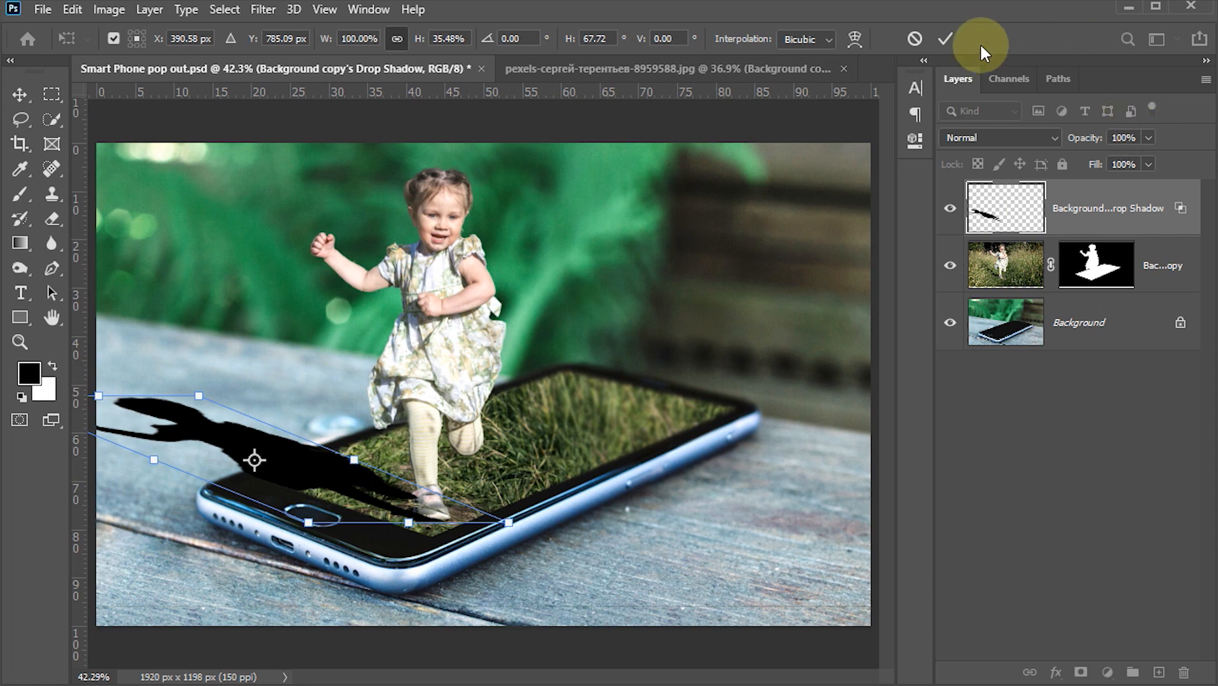
{"action": "left_click", "coordinate": [945, 39]}
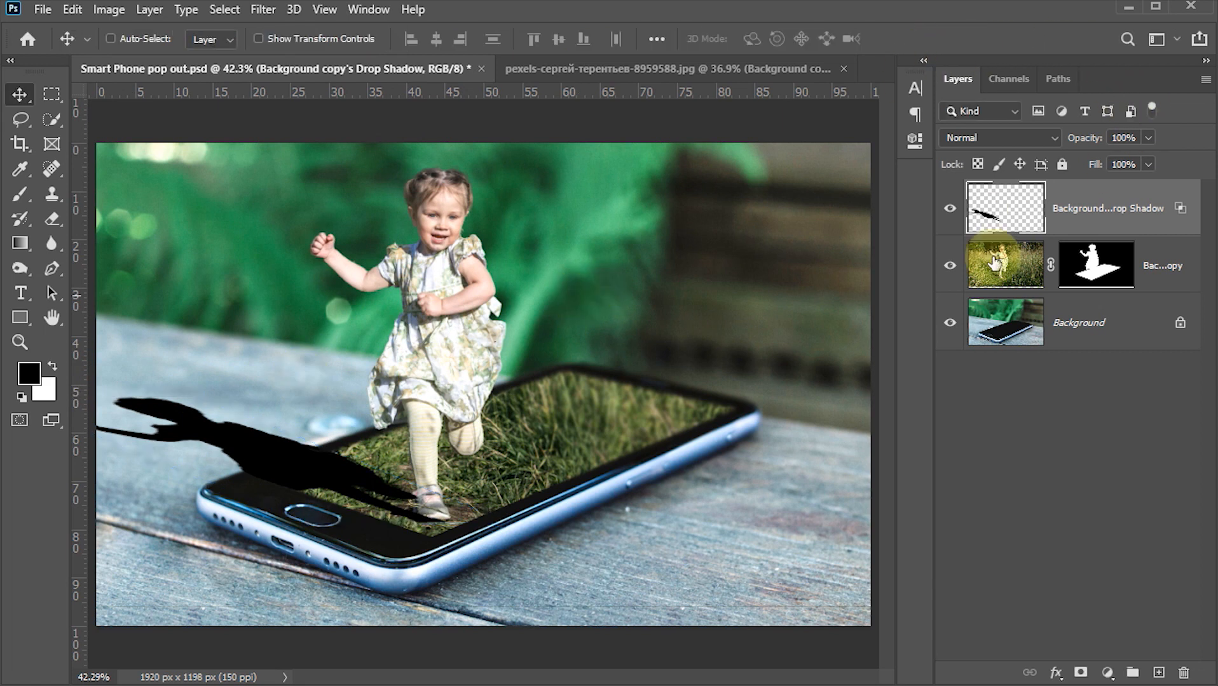
Set the drop shadow layer's opacity to 50%.
{"action": "left_click", "coordinate": [1135, 138]}
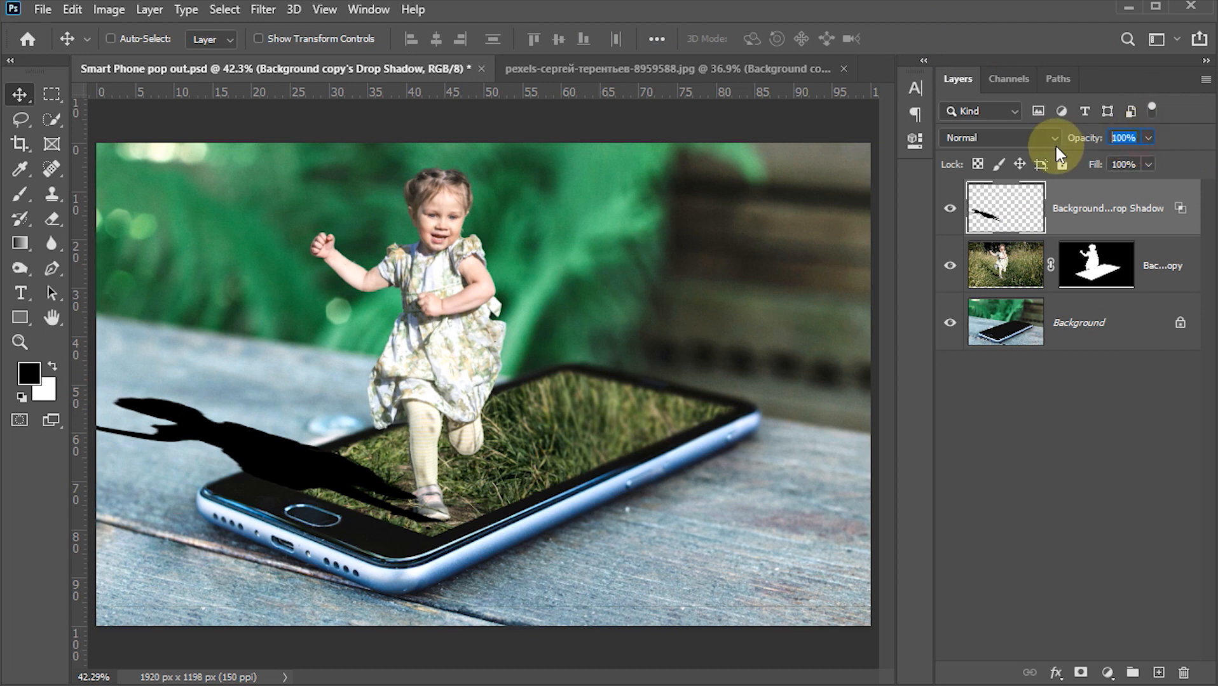
{"action": "type", "text": "50"}
{"action": "key", "text": "Return"}
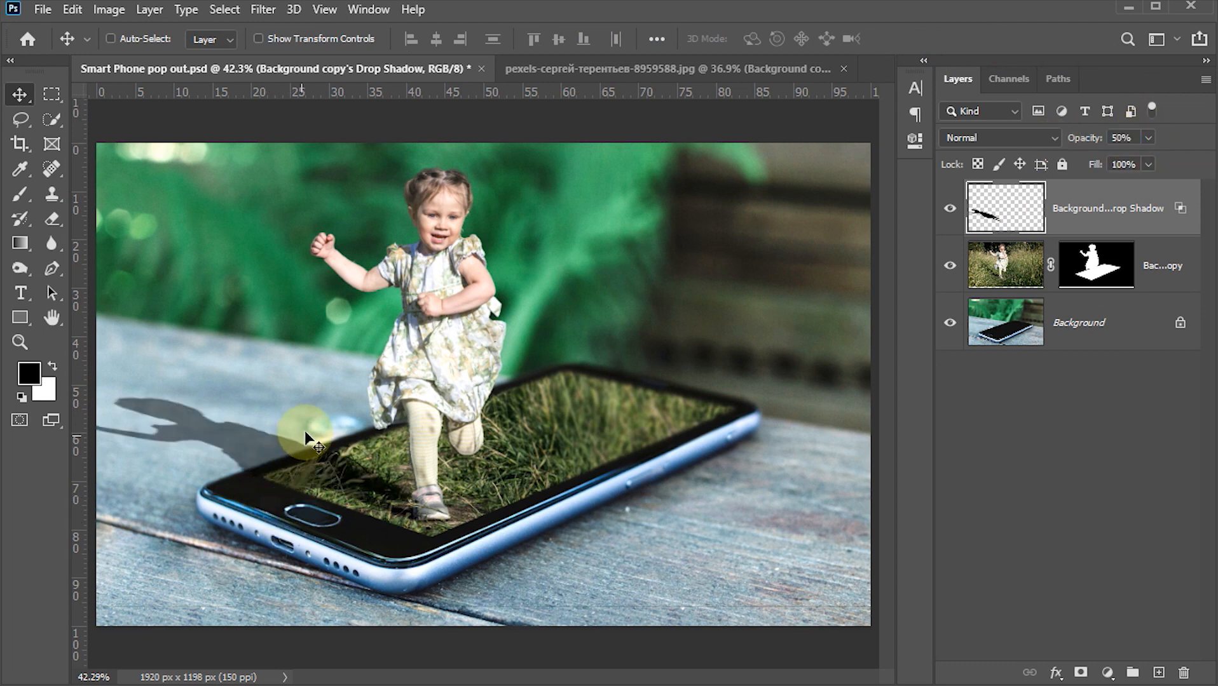
Apply a Gaussian Blur with a 10-pixel radius to the shadow and set its layer opacity to 70%.
{"action": "left_click", "coordinate": [265, 11]}
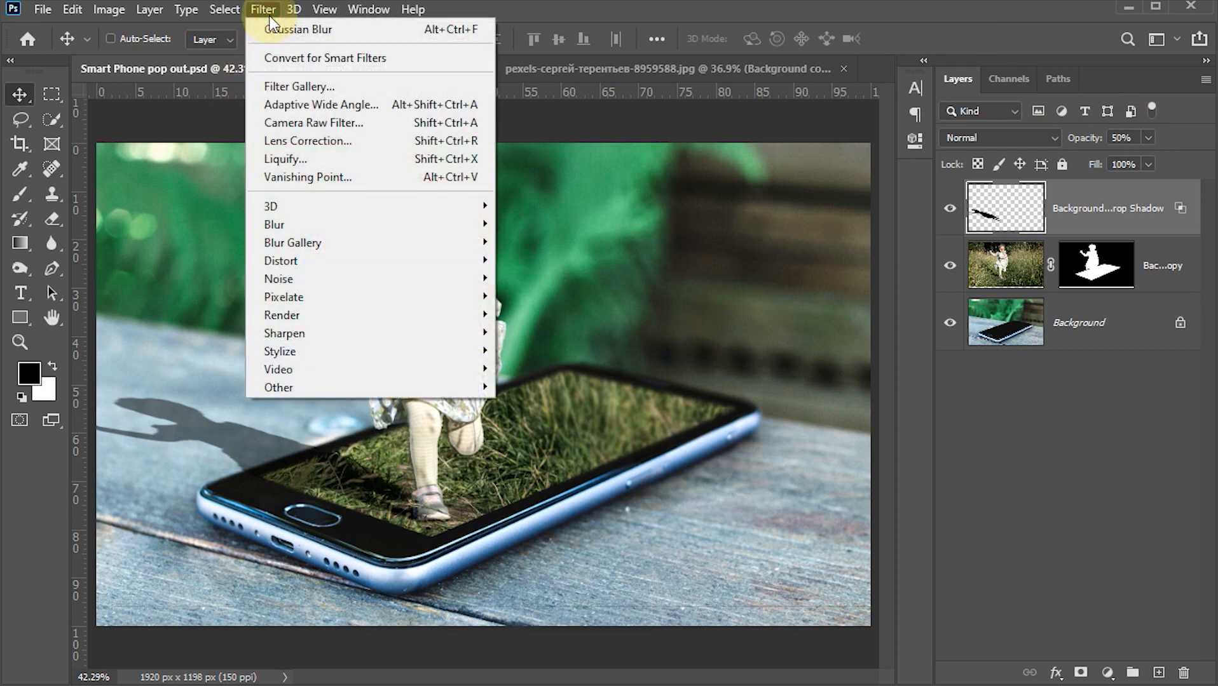
{"action": "mouse_move", "coordinate": [304, 226]}
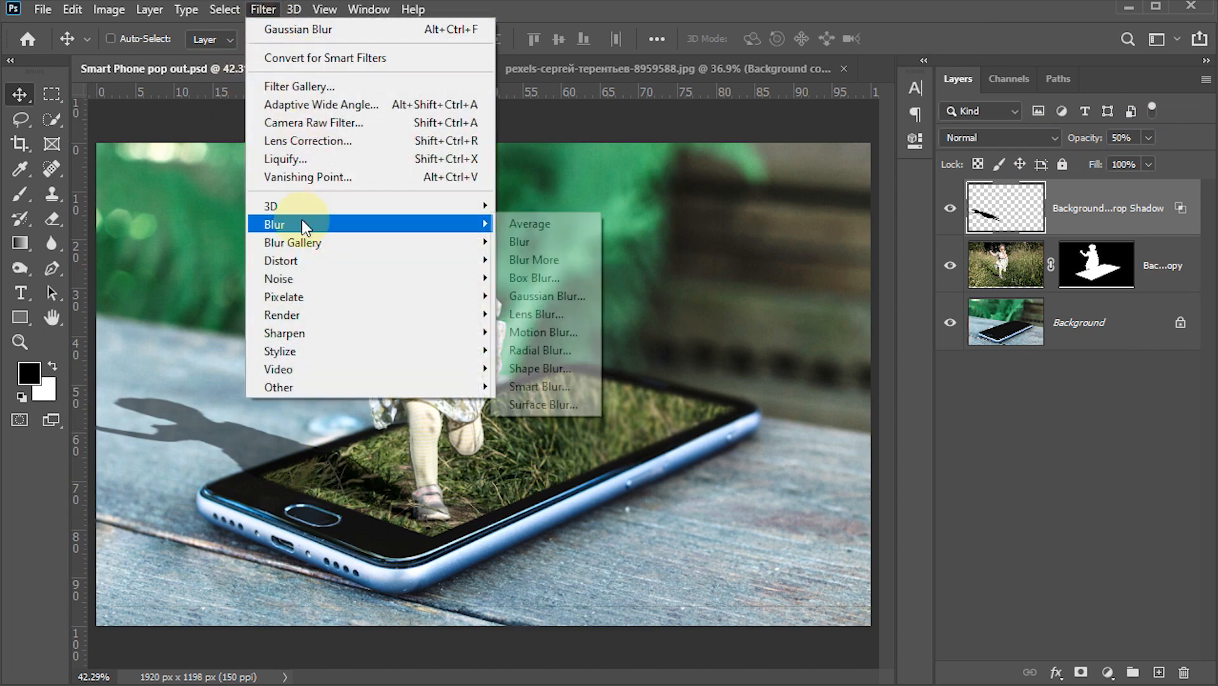
{"action": "left_click", "coordinate": [543, 298]}
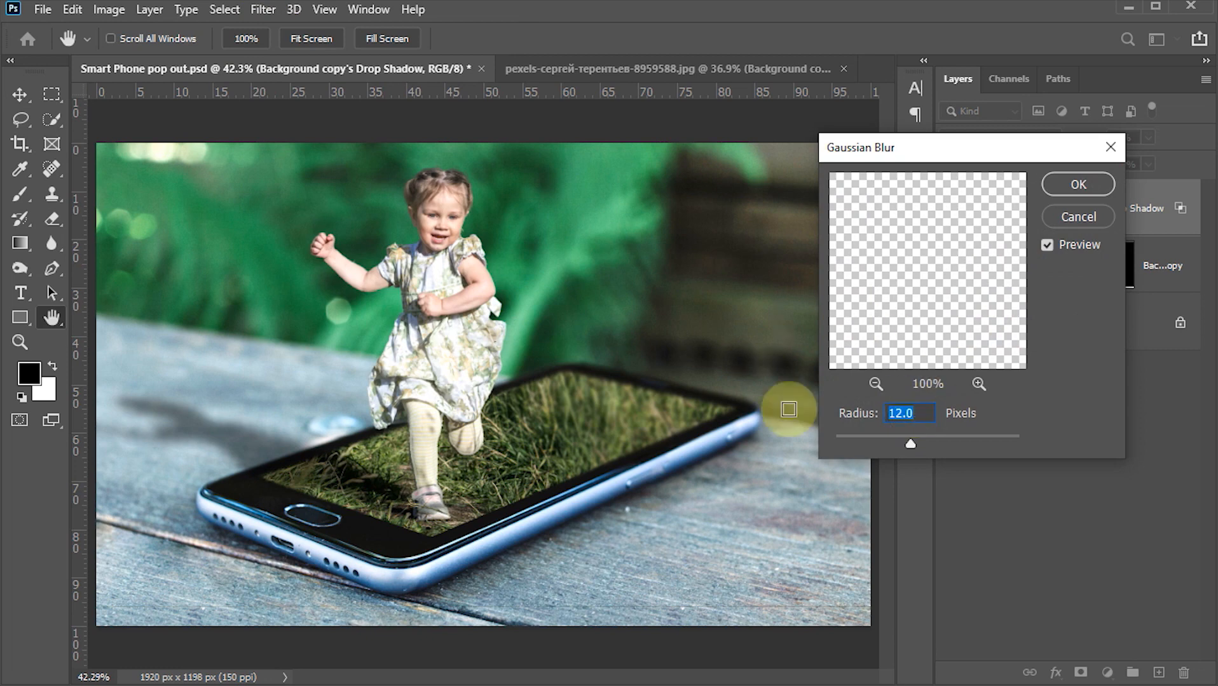
{"action": "type", "text": "10"}
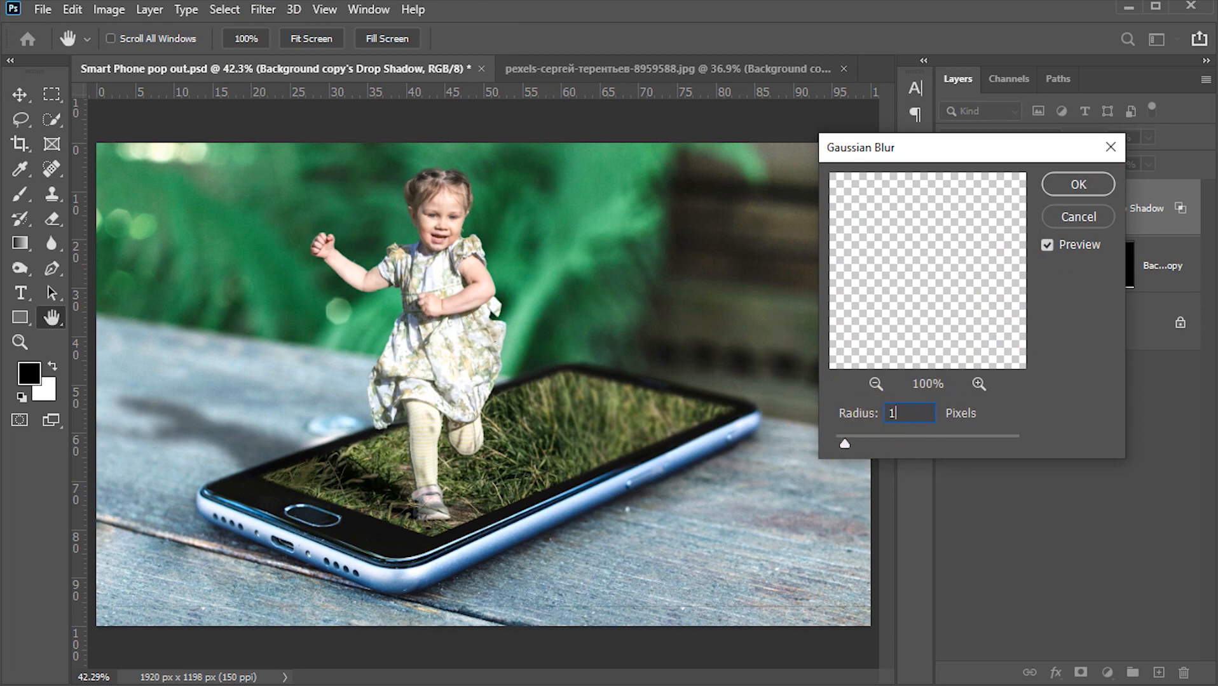
{"action": "left_click", "coordinate": [1065, 180]}
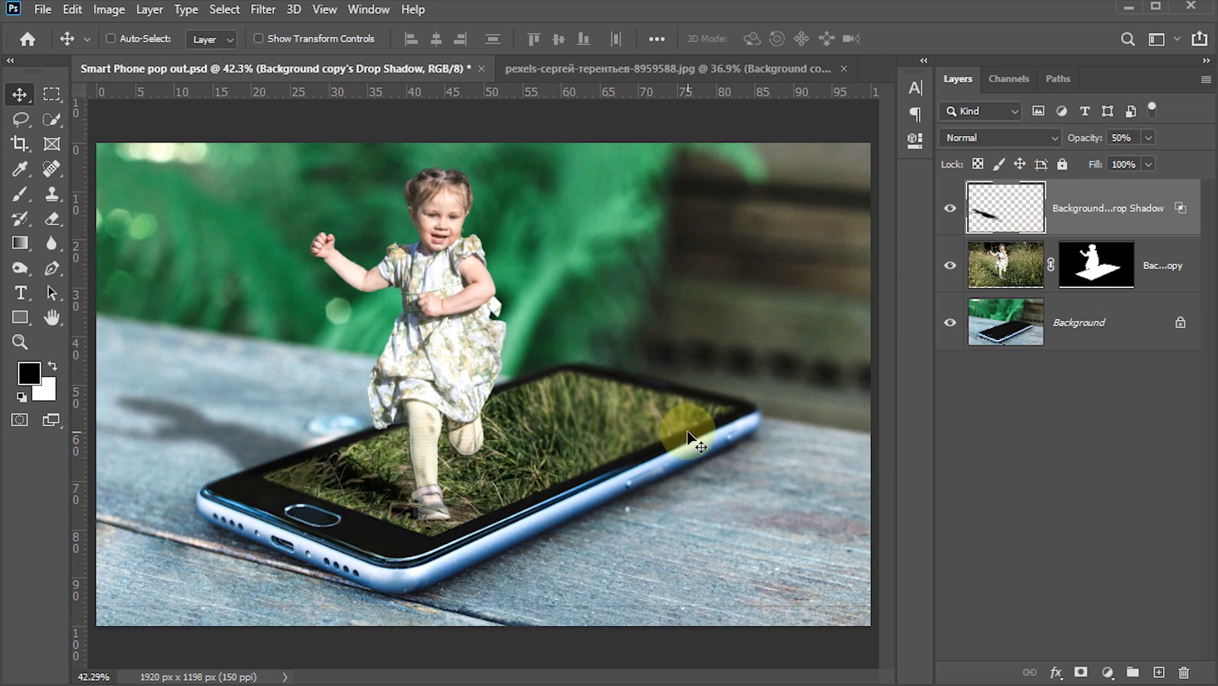
{"action": "key", "text": "7"}
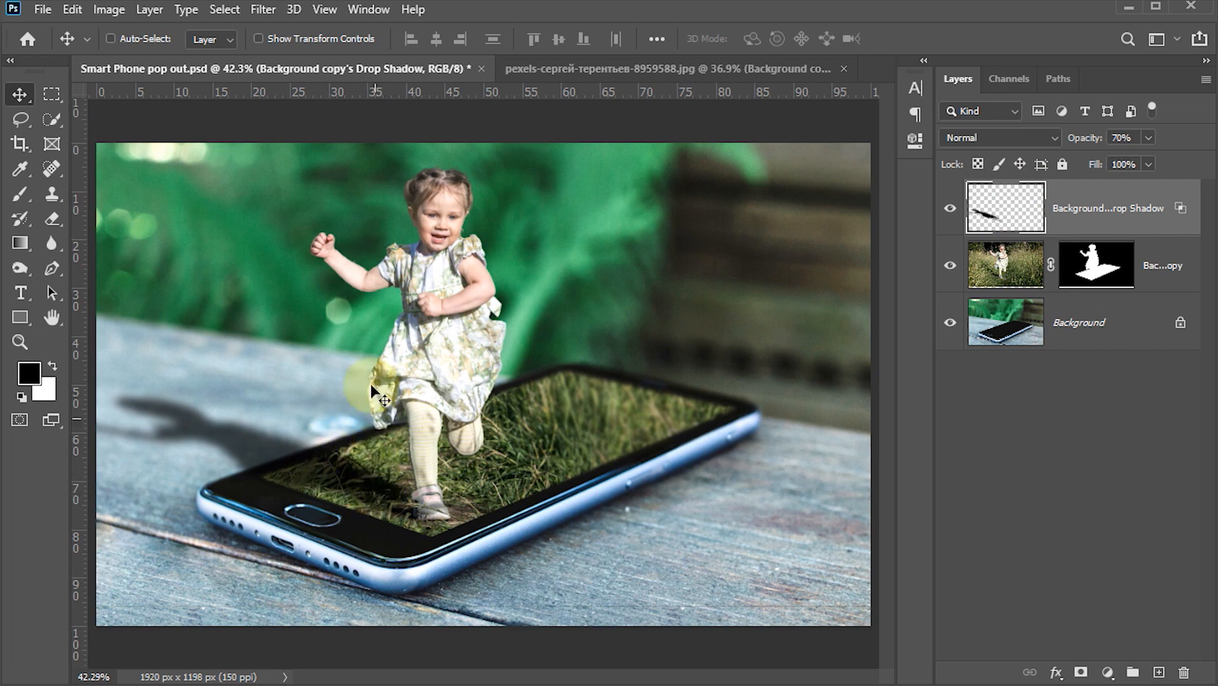
Apply another Gaussian Blur with a 4-pixel radius to the shadow and save the document.
{"action": "left_click", "coordinate": [269, 19]}
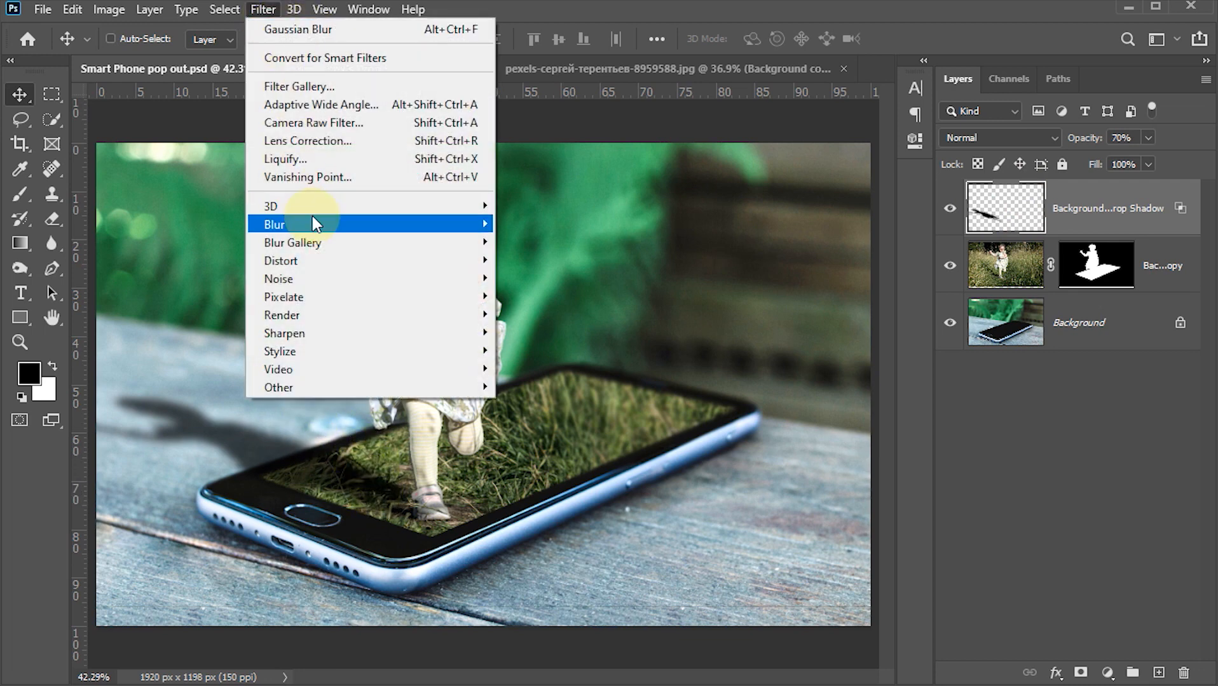
{"action": "mouse_move", "coordinate": [312, 224]}
{"action": "left_click", "coordinate": [539, 296]}
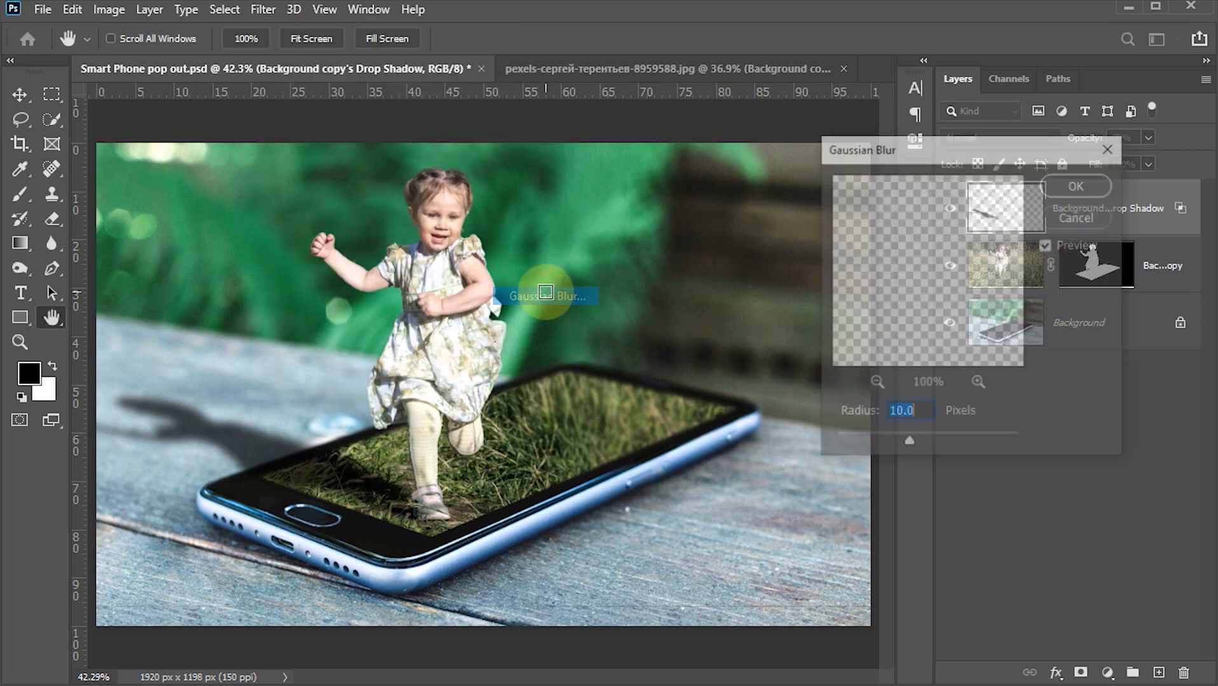
{"action": "left_click_drag", "start_coordinate": [907, 448], "coordinate": [872, 449]}
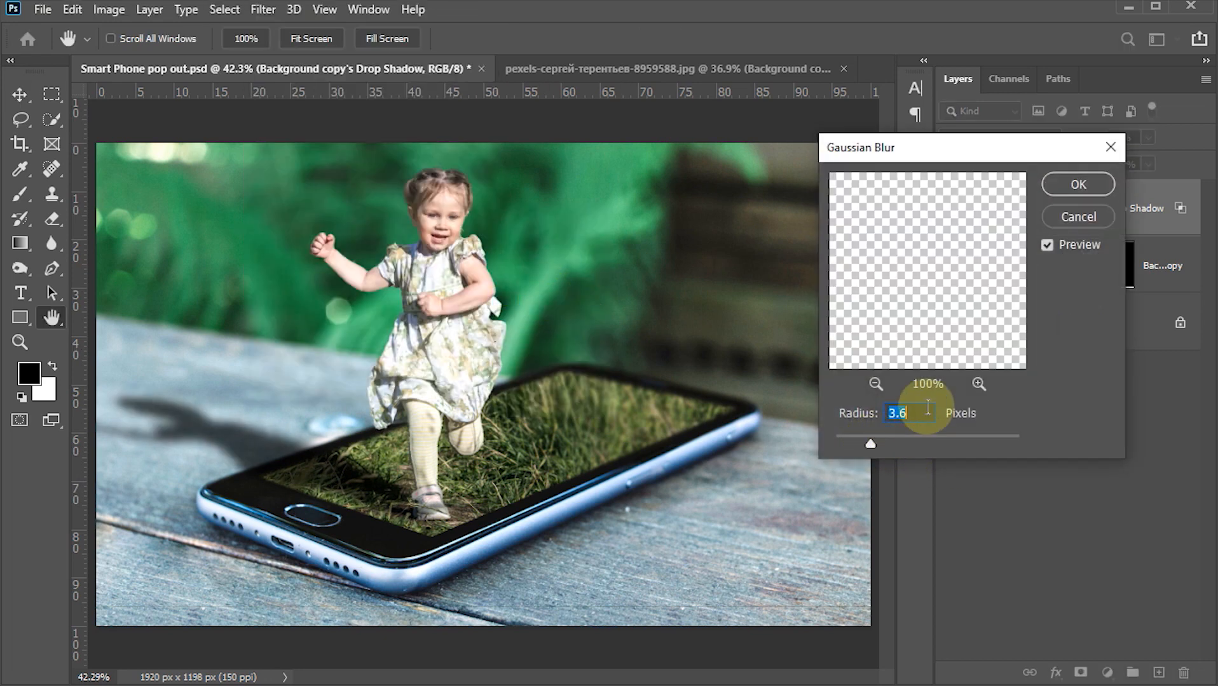
{"action": "type", "text": "4"}
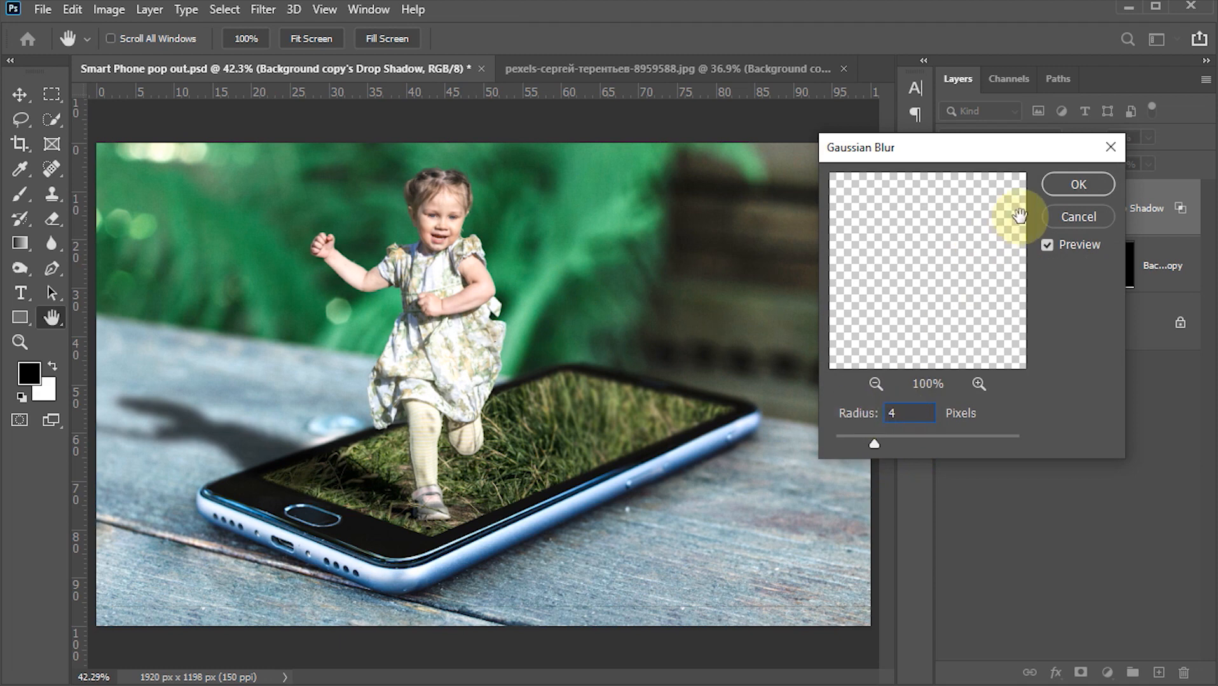
{"action": "left_click", "coordinate": [1078, 184]}
{"action": "key", "text": "ctrl+s"}
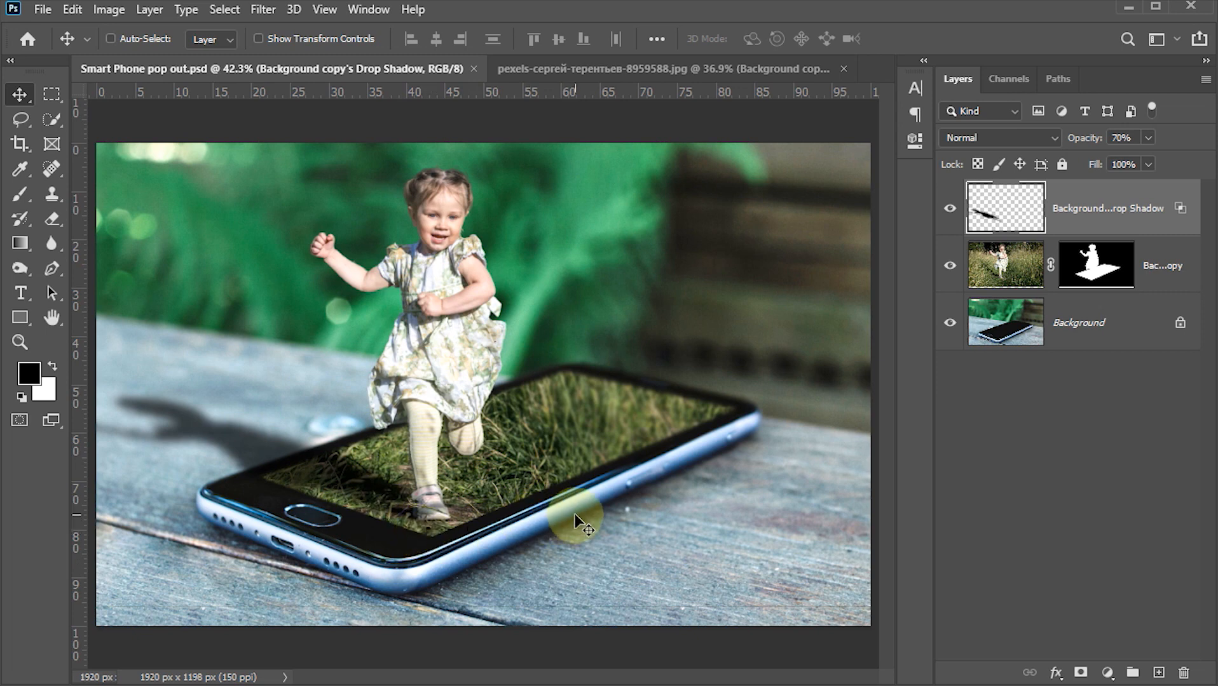
Examine the whole pop-out composite up close with the surrounding interface hidden.
{"action": "key", "text": "Tab"}
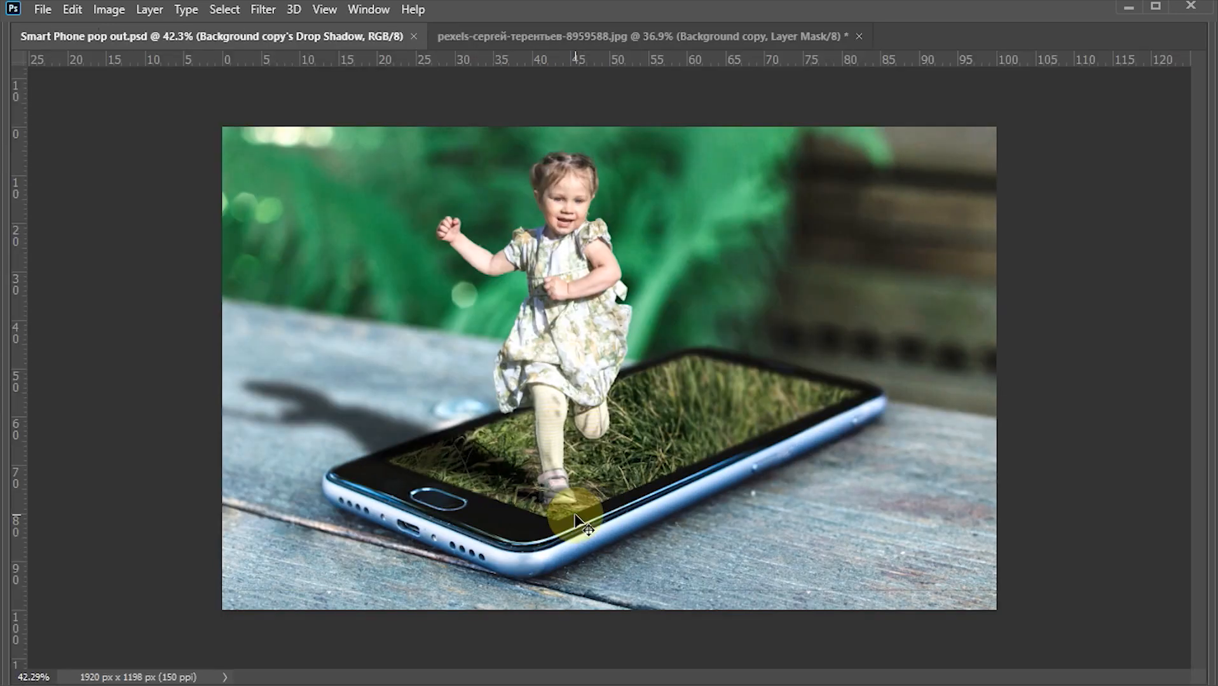
{"action": "scroll", "coordinate": [616, 352], "scroll_direction": "up", "scroll_amount": 1}
{"action": "scroll", "coordinate": [617, 351], "scroll_direction": "up", "scroll_amount": 5}
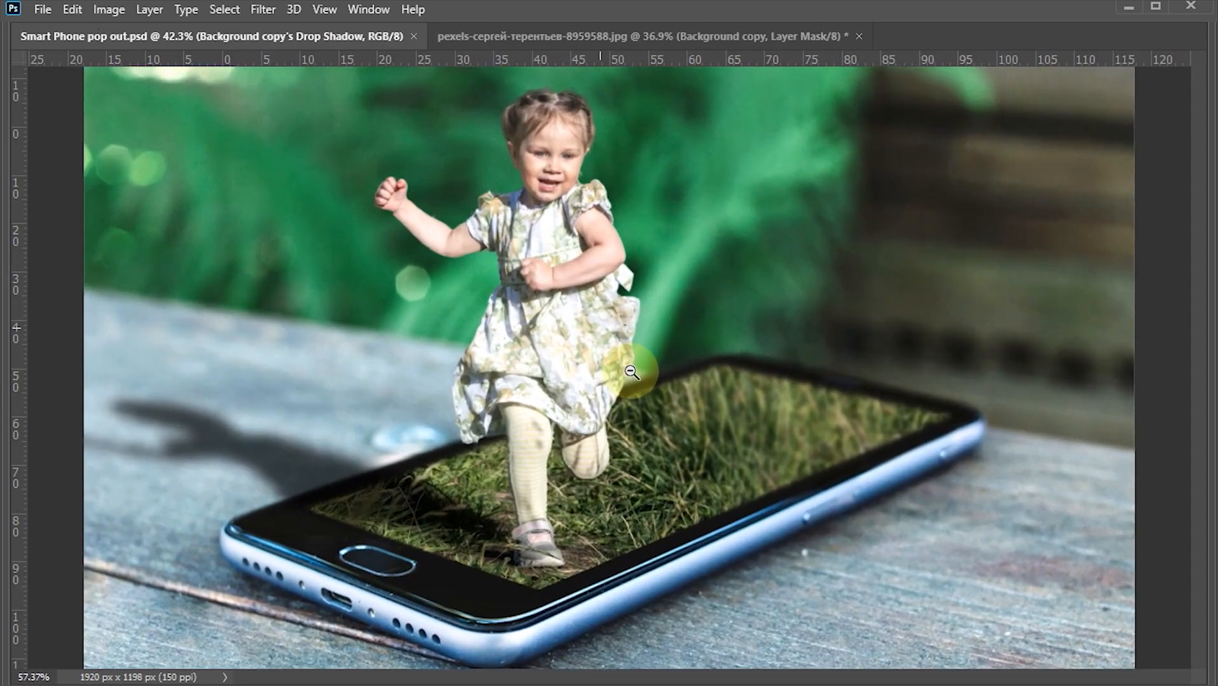
{"action": "scroll", "coordinate": [647, 399], "scroll_direction": "down", "scroll_amount": 4}
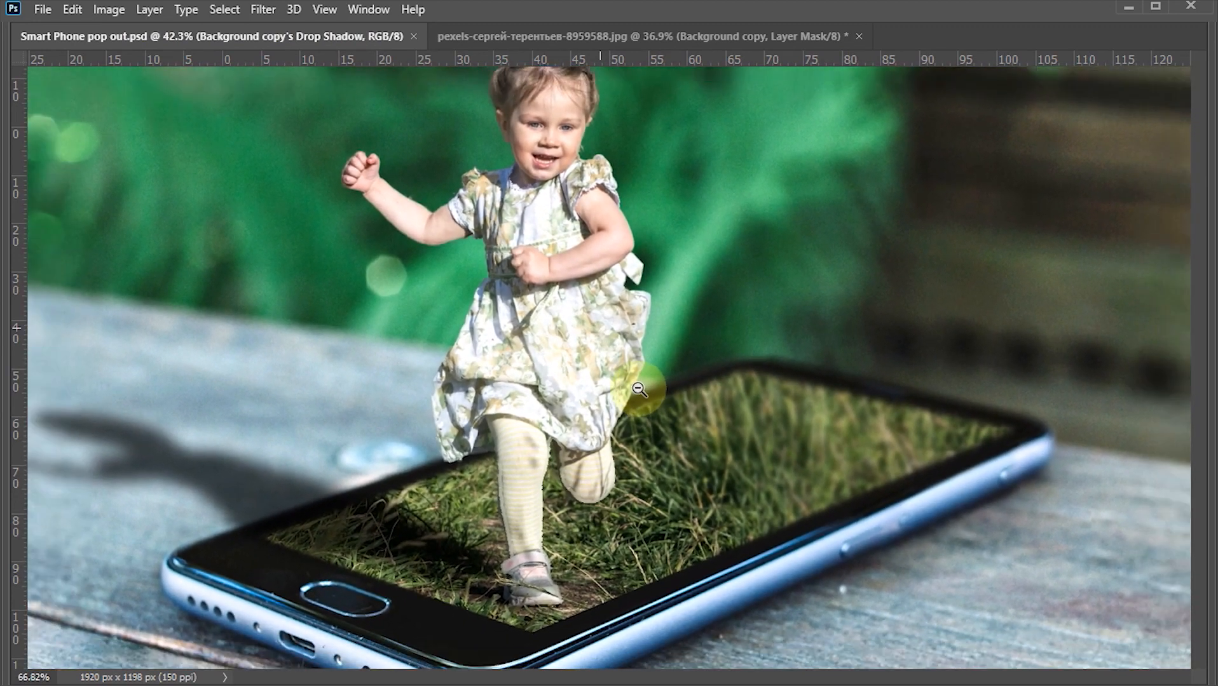
{"action": "scroll", "coordinate": [626, 379], "scroll_direction": "down", "scroll_amount": 1}
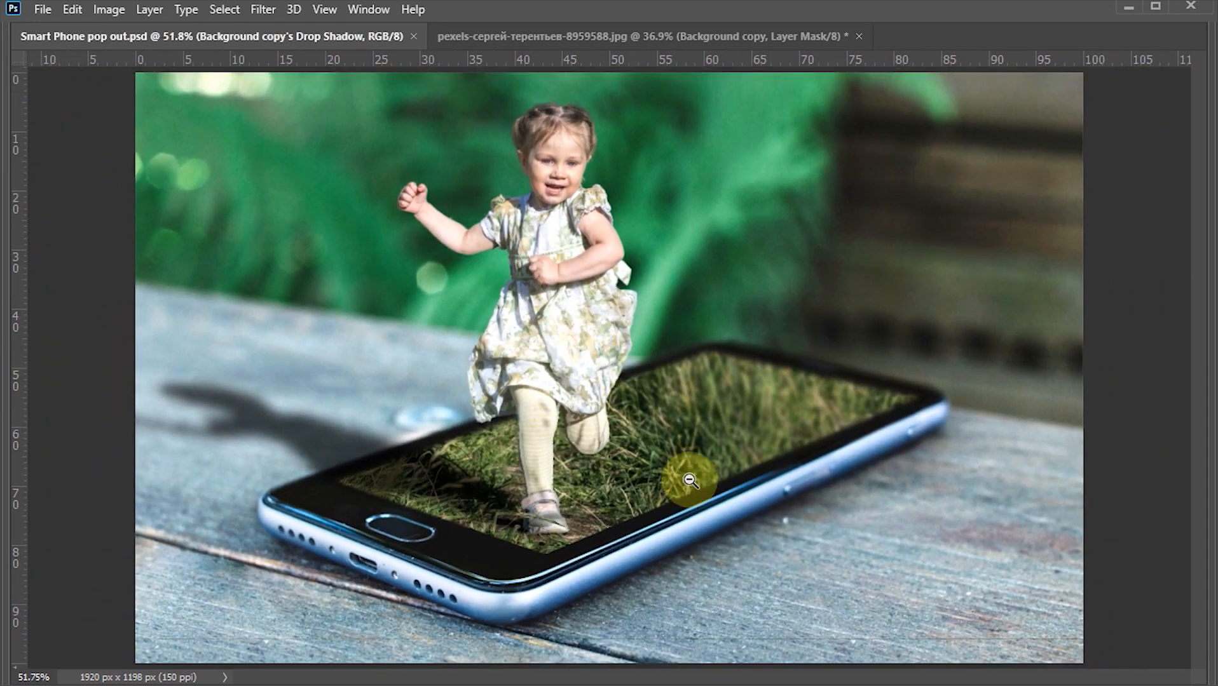